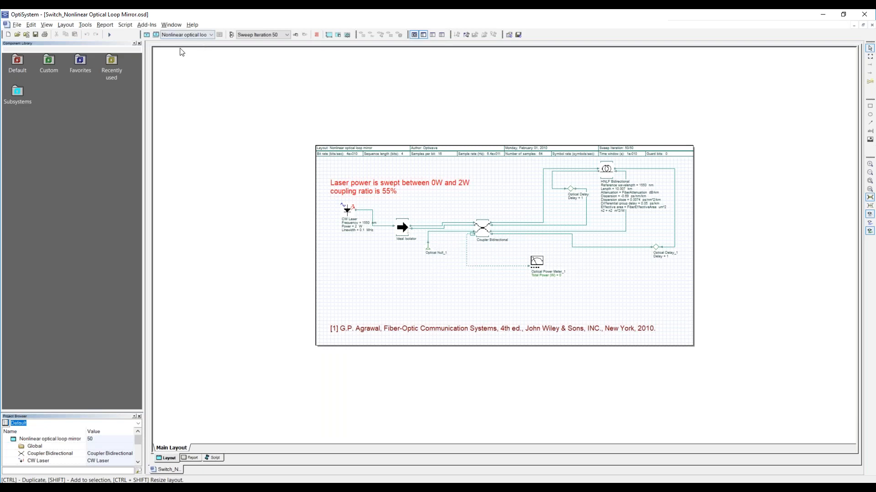
# - Examine the HNLF Bidirectional fiber's main, dispersion, PMD and nonlinearity parameters
pyautogui.click(108, 35)
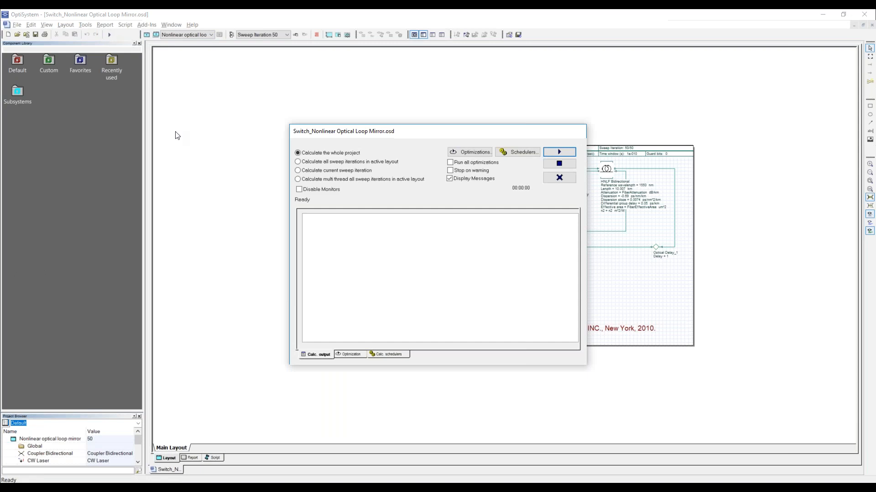
pyautogui.click(559, 178)
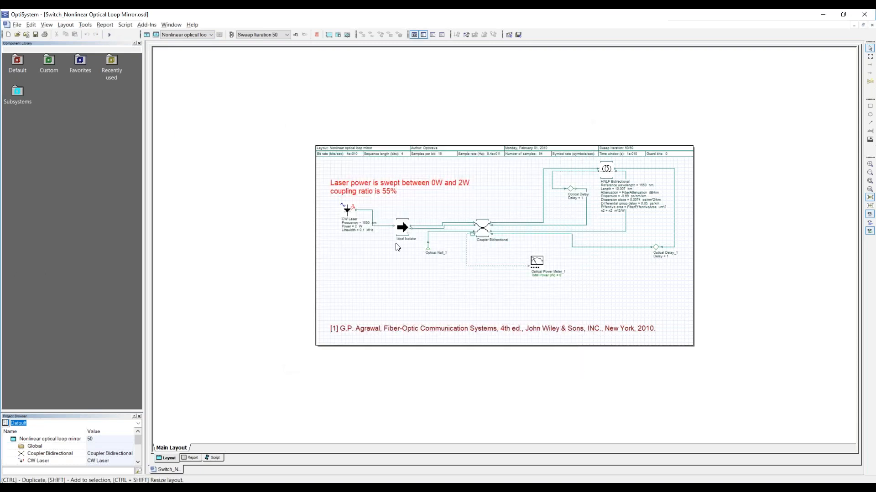
pyautogui.doubleClick(606, 169)
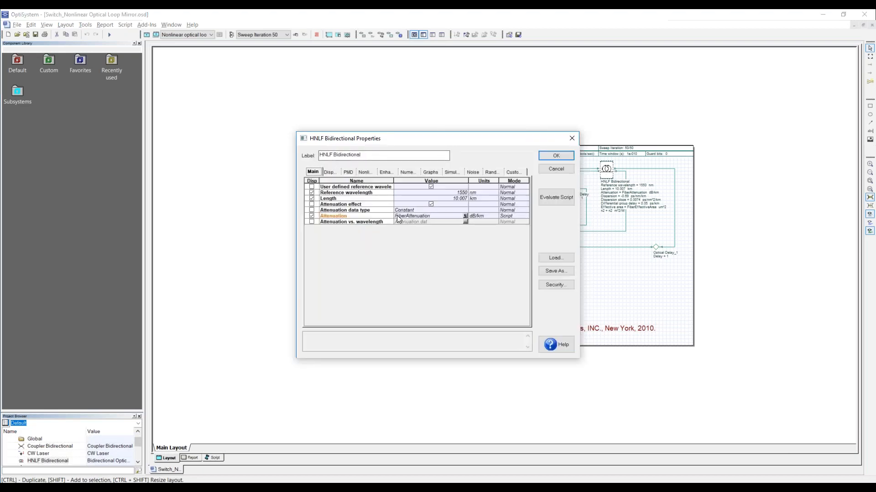
pyautogui.moveTo(295, 240); pyautogui.dragTo(144, 238)
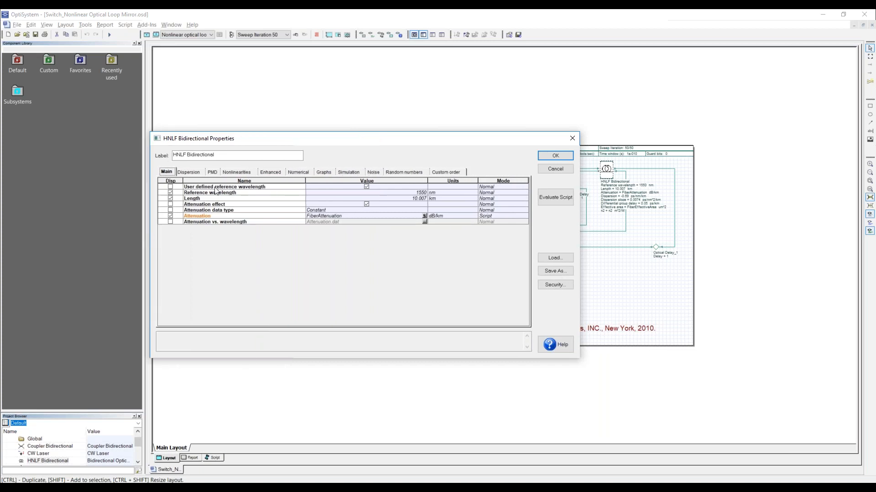
pyautogui.click(193, 174)
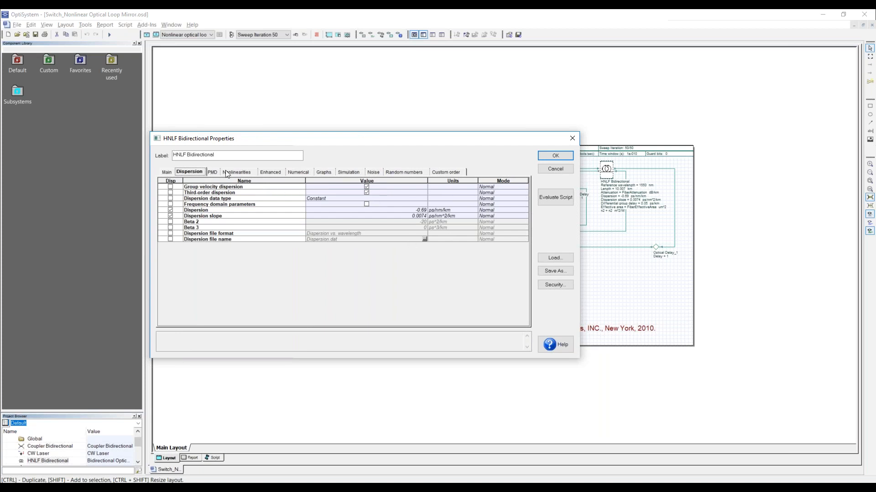
pyautogui.click(212, 172)
pyautogui.click(234, 172)
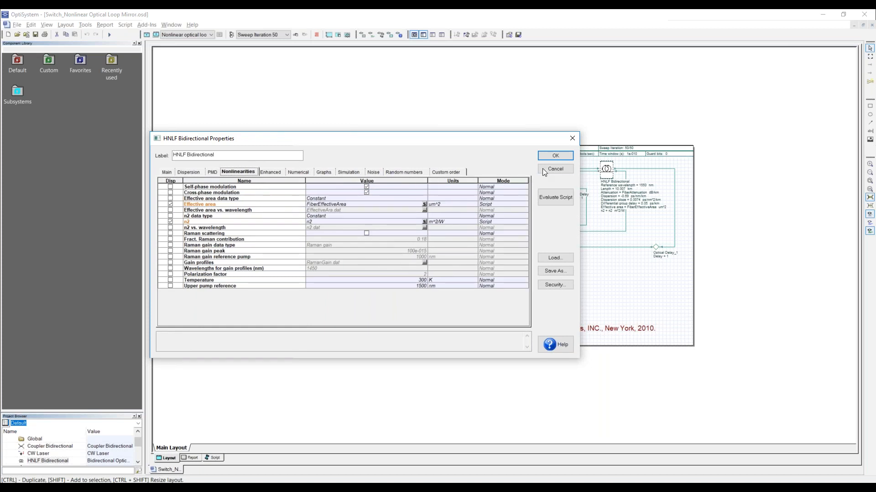
pyautogui.click(575, 138)
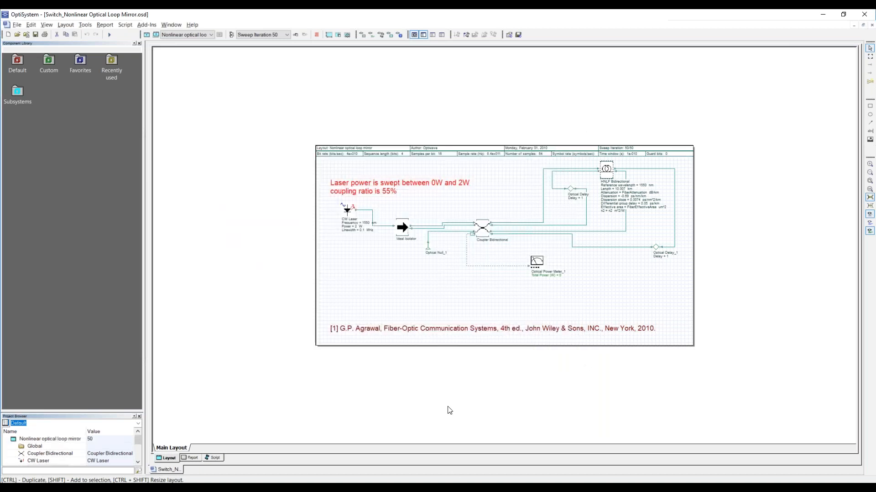
# - Run the calculation of the whole nonlinear optical loop mirror project through all sweep iterations and dismiss the calculation window once it finishes
pyautogui.click(111, 34)
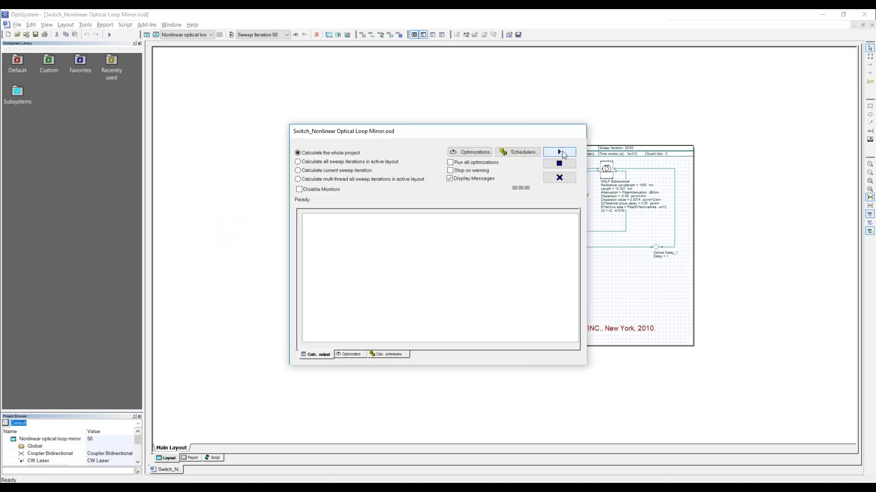
pyautogui.click(561, 151)
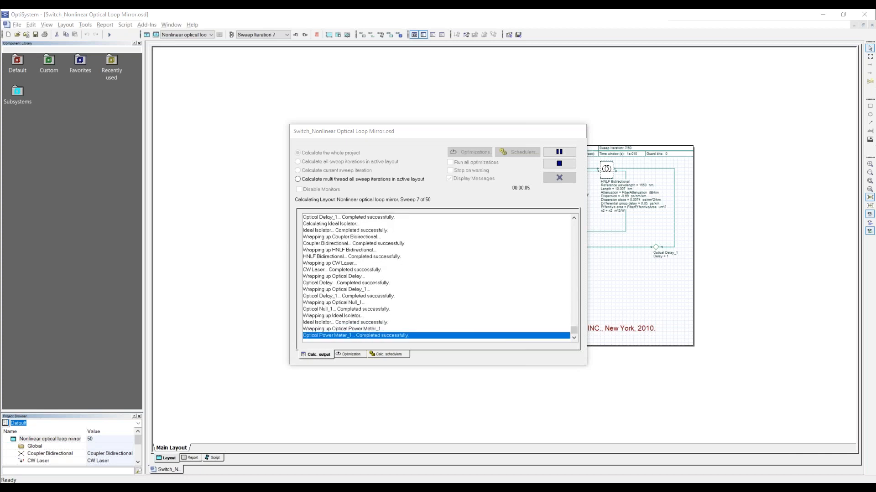
pyautogui.moveTo(324, 488)
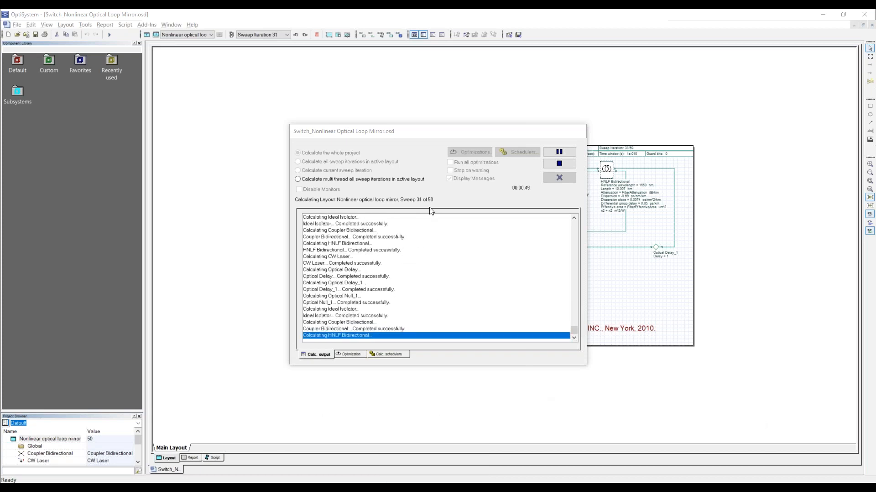
pyautogui.moveTo(466, 139); pyautogui.dragTo(665, 141)
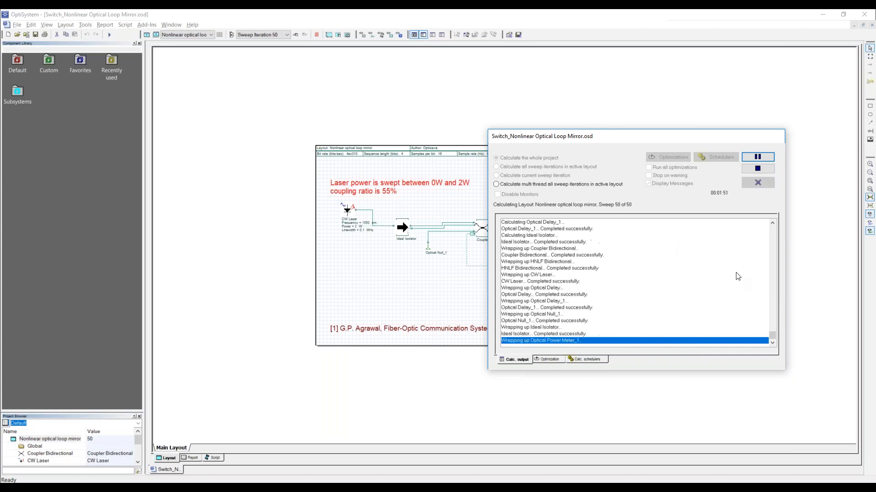
pyautogui.moveTo(633, 139); pyautogui.dragTo(629, 81)
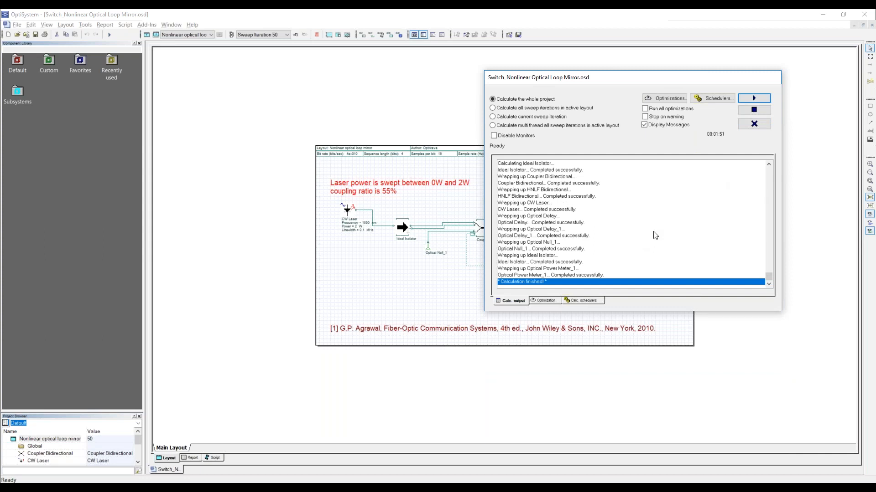
pyautogui.click(759, 125)
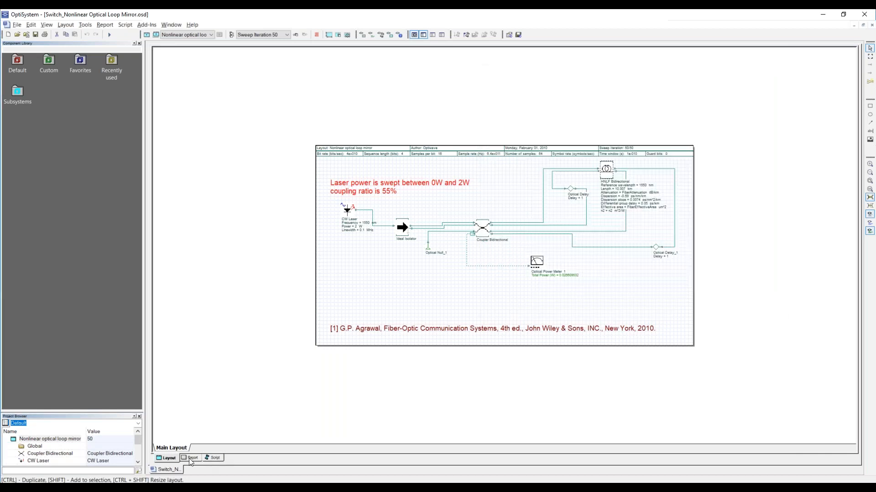
# - Enlarge the project browser, view the report graph of total power versus laser power, and return to the layout
pyautogui.moveTo(105, 413); pyautogui.dragTo(89, 215)
pyautogui.click(187, 458)
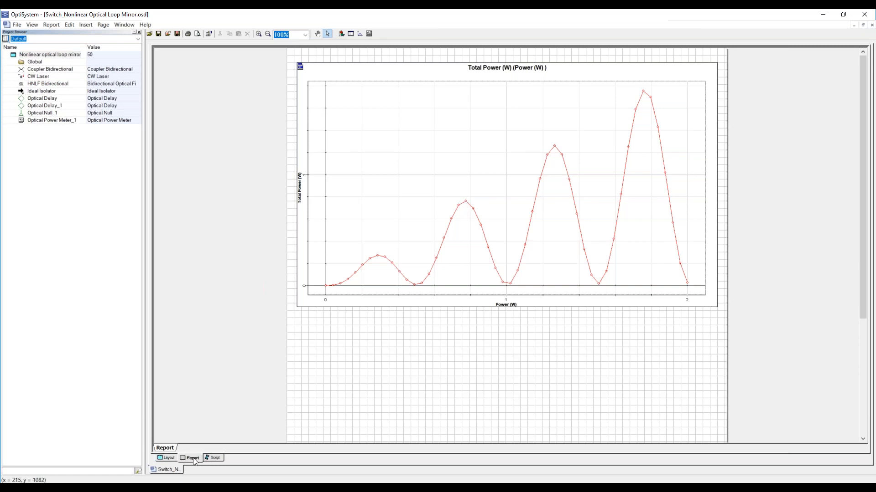
pyautogui.click(166, 458)
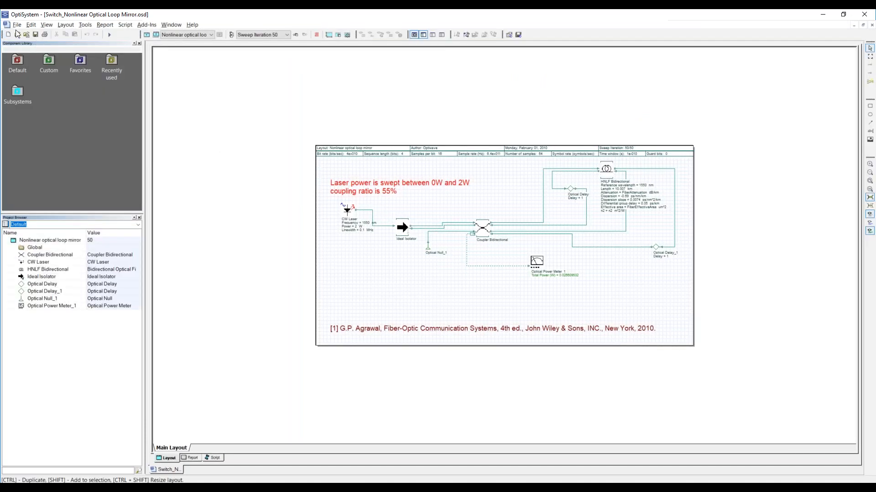
# - Close the loop mirror switch project without saving and open the project FBG loop mirror sensor.osd
pyautogui.click(872, 25)
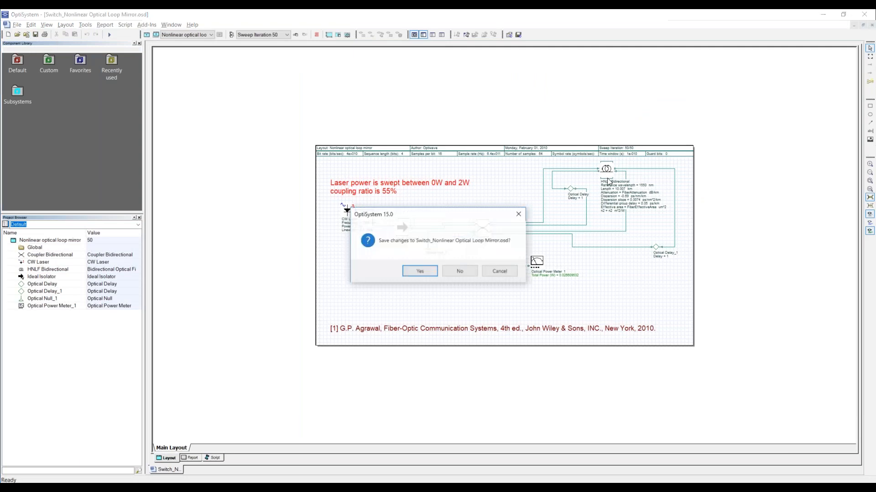
pyautogui.click(460, 270)
pyautogui.click(17, 34)
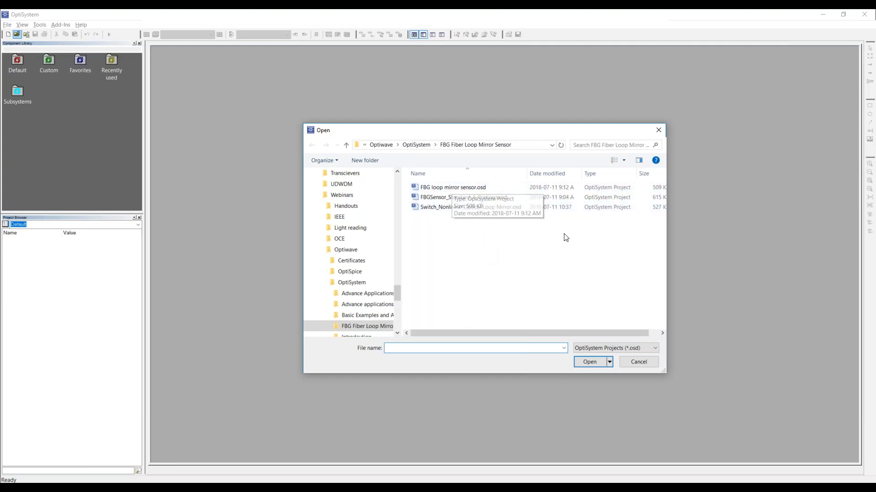
pyautogui.doubleClick(464, 187)
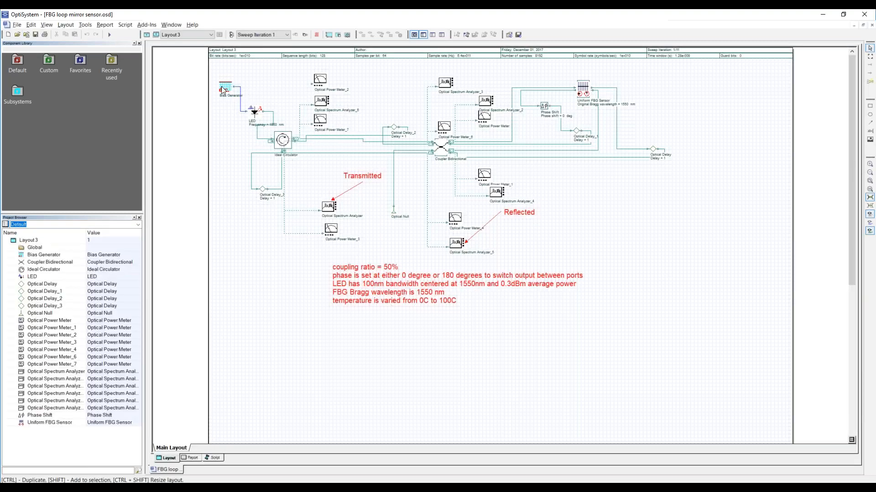
# - Review the LED's main and random number parameters and close its properties
pyautogui.doubleClick(255, 113)
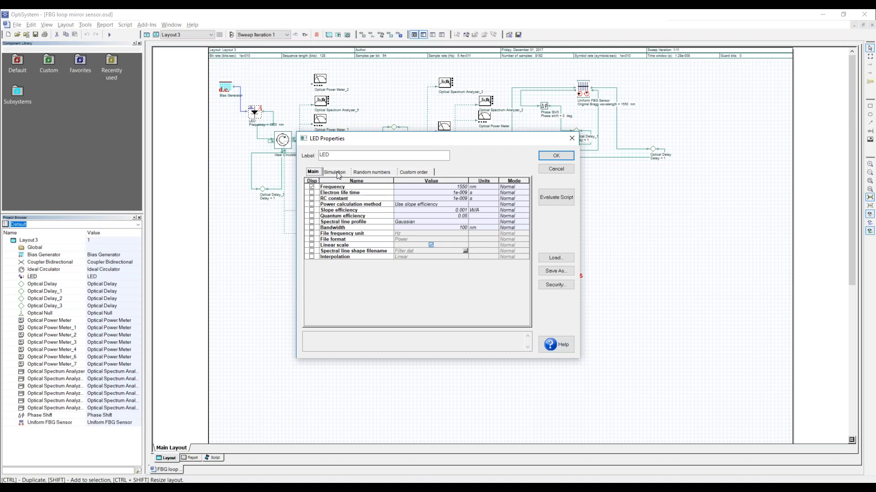
pyautogui.click(369, 172)
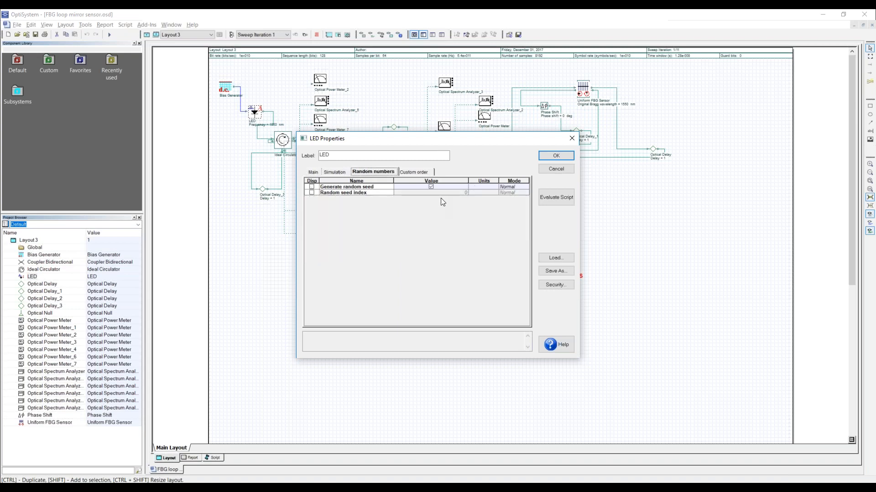
pyautogui.click(314, 173)
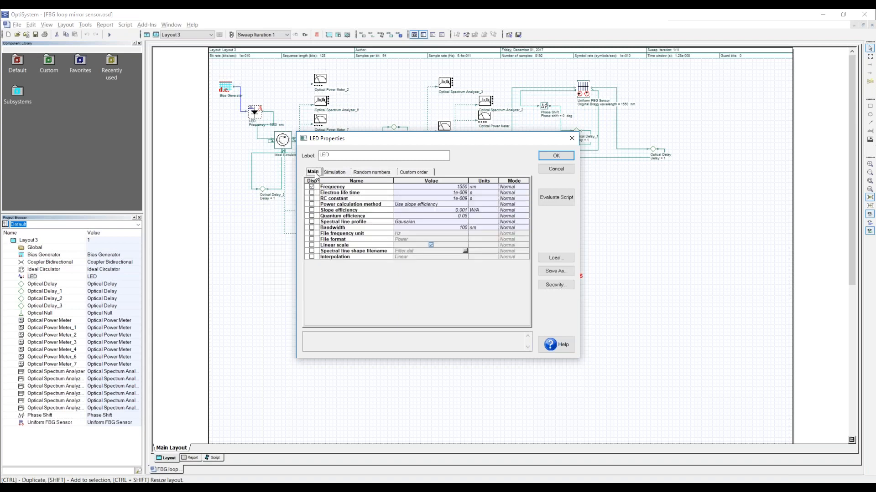
pyautogui.click(556, 157)
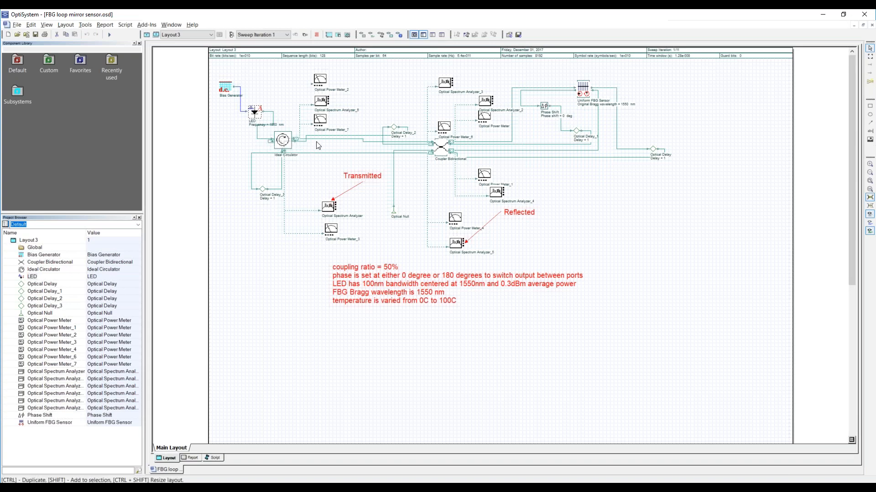
# - Review the bidirectional coupler's main and noise parameters and close its properties
pyautogui.click(441, 148)
pyautogui.doubleClick(442, 148)
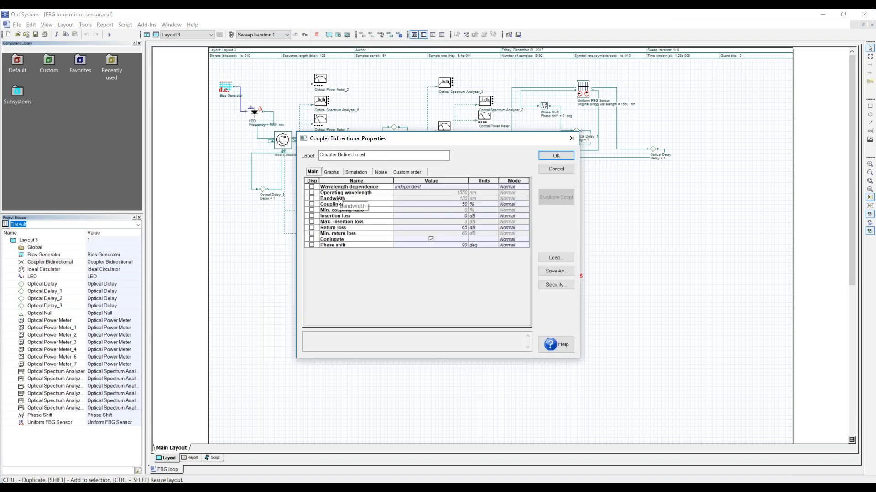
pyautogui.click(382, 172)
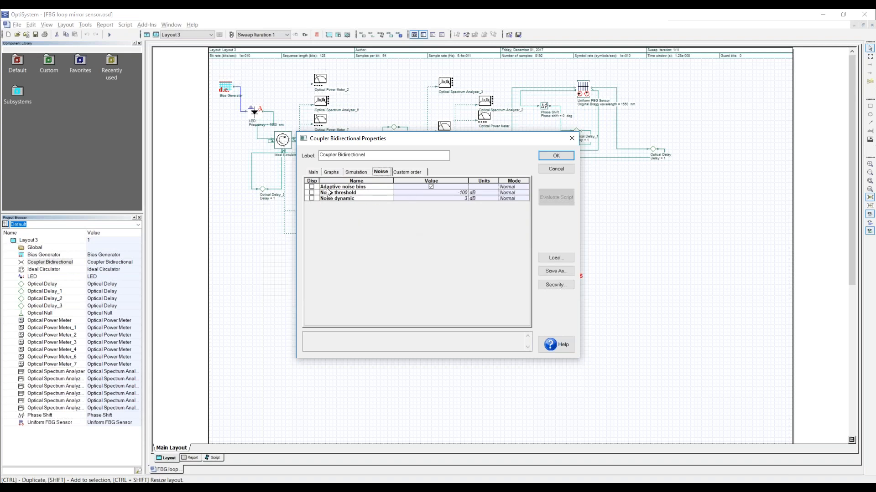
pyautogui.click(313, 173)
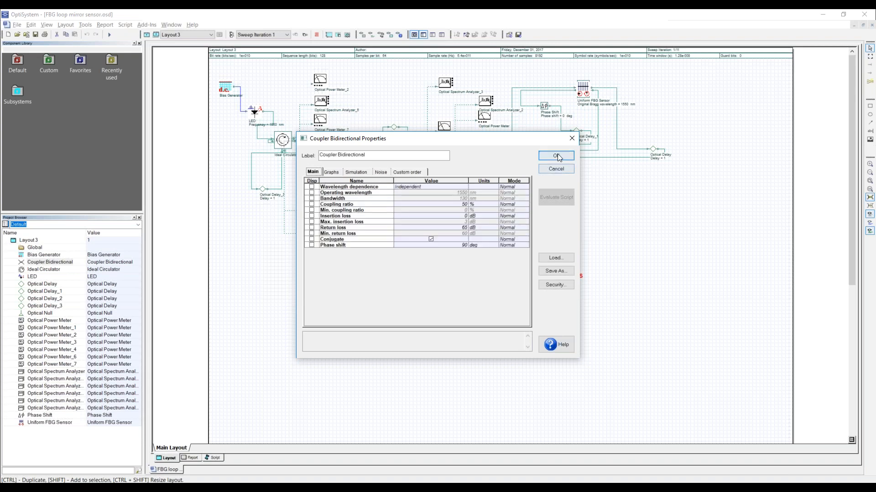
pyautogui.click(571, 139)
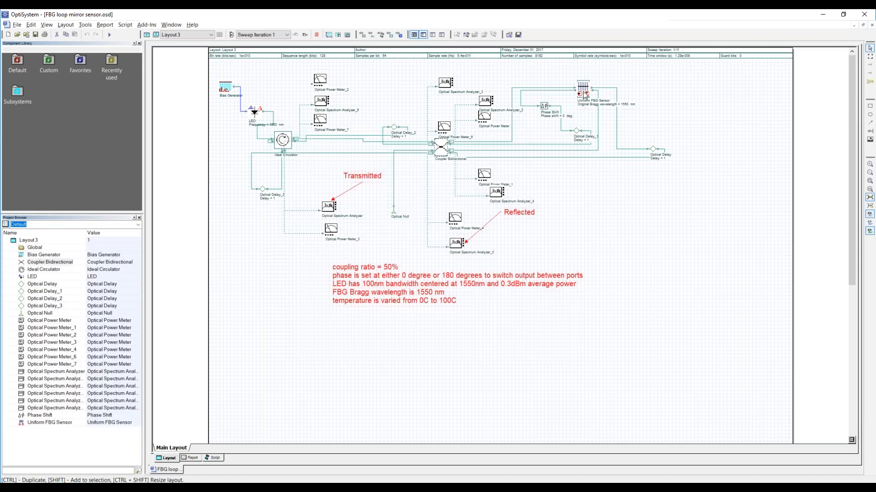
# - Open the Uniform FBG Sensor's properties and enlarge the dialog to examine the grating parameters
pyautogui.doubleClick(583, 89)
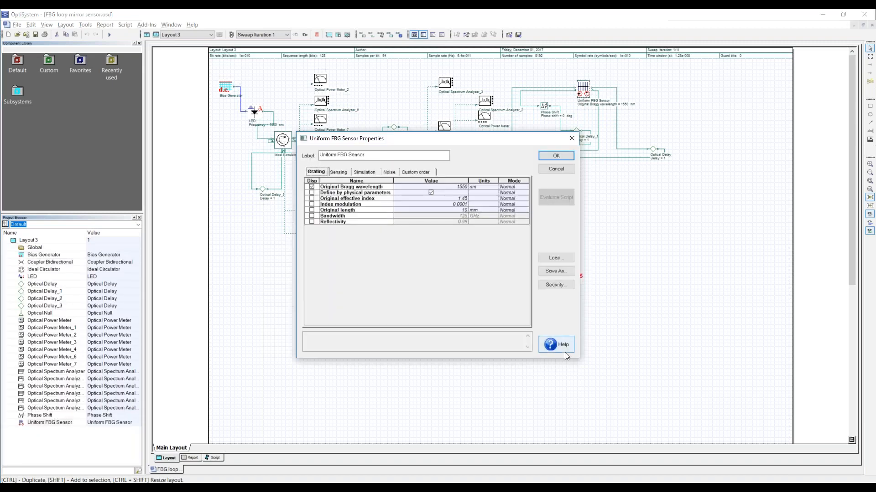
pyautogui.moveTo(594, 374); pyautogui.dragTo(738, 418)
pyautogui.moveTo(509, 135); pyautogui.dragTo(434, 103)
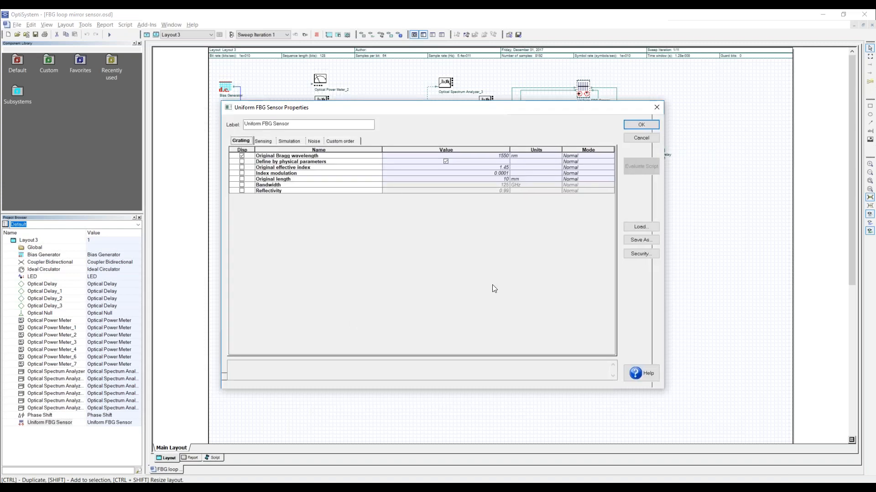
pyautogui.moveTo(218, 391); pyautogui.dragTo(167, 442)
pyautogui.moveTo(464, 109); pyautogui.dragTo(520, 106)
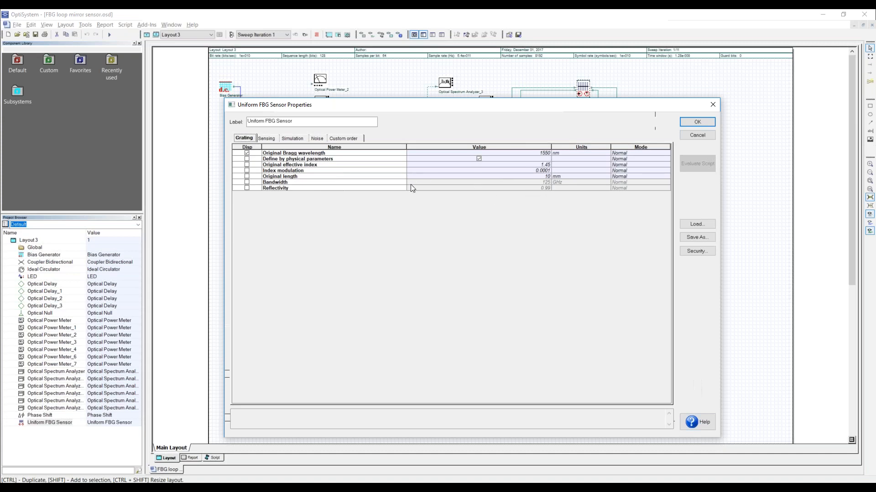
# - Switch Define by physical parameters off and back on in the sensor's grating settings
pyautogui.click(477, 159)
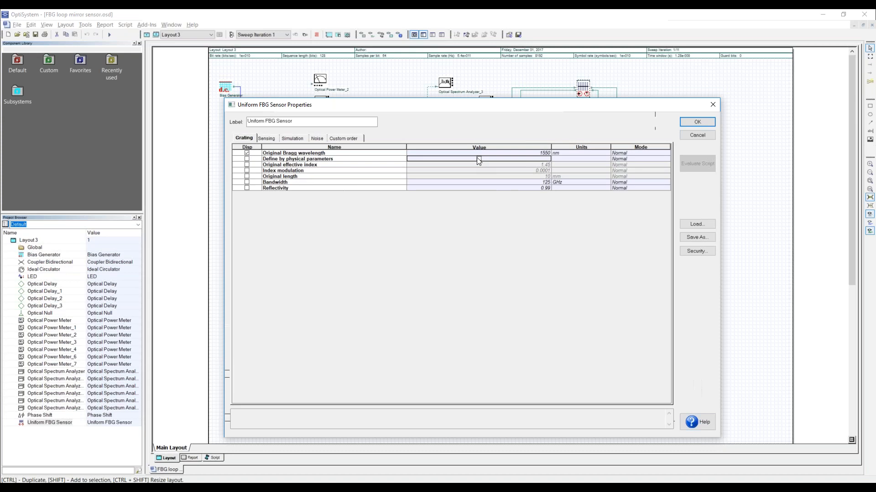
pyautogui.click(479, 159)
pyautogui.click(479, 159)
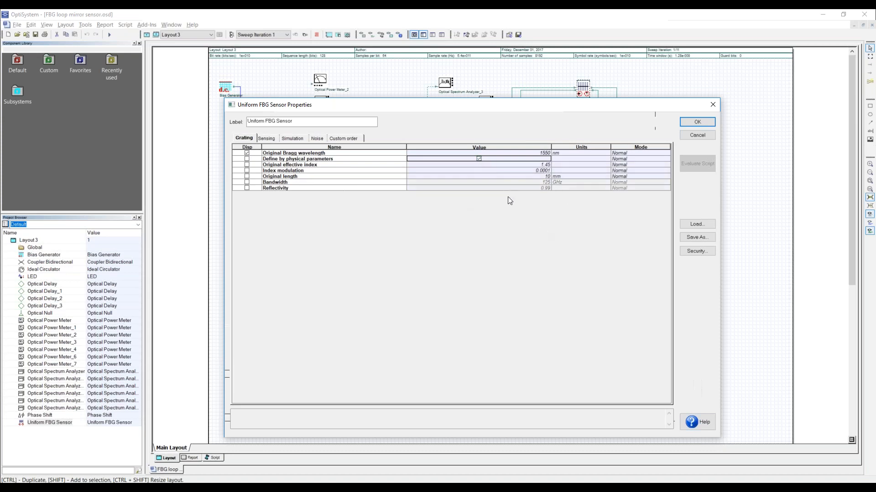
# - Try out the temperature, strain and stress effects options in the FBG sensor's sensing settings, ending with temperature and stress effects enabled
pyautogui.click(267, 139)
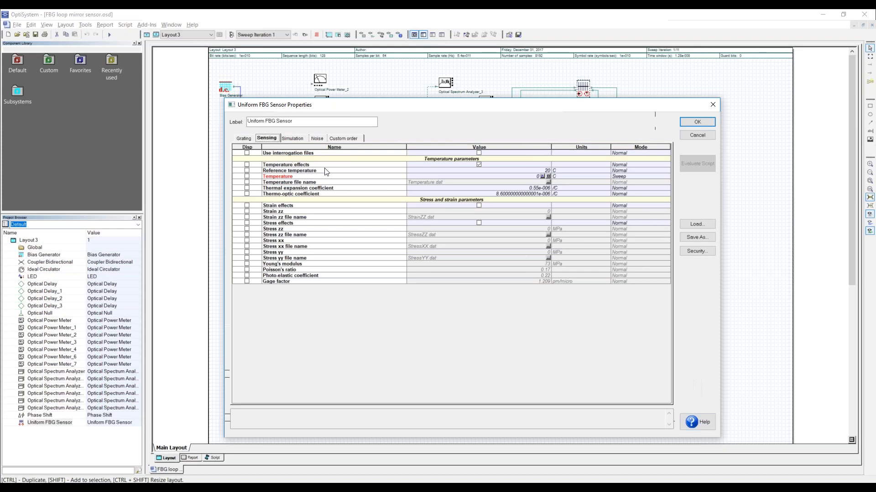
pyautogui.click(479, 164)
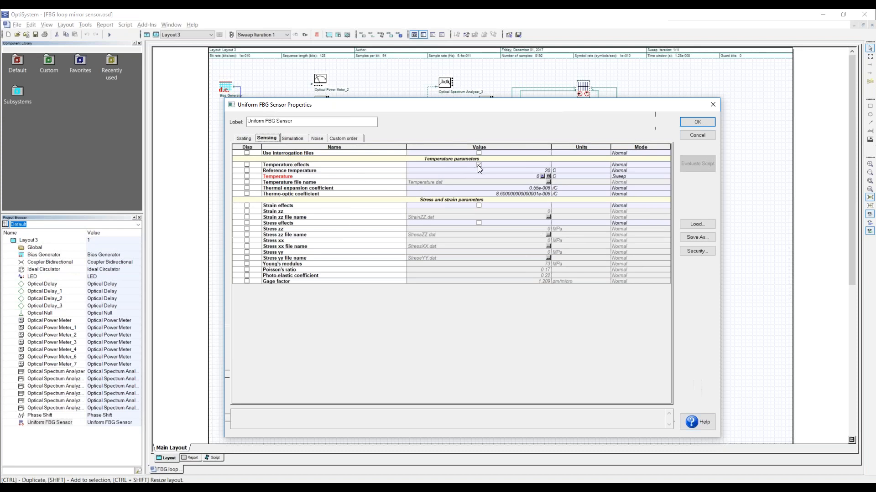
pyautogui.click(479, 223)
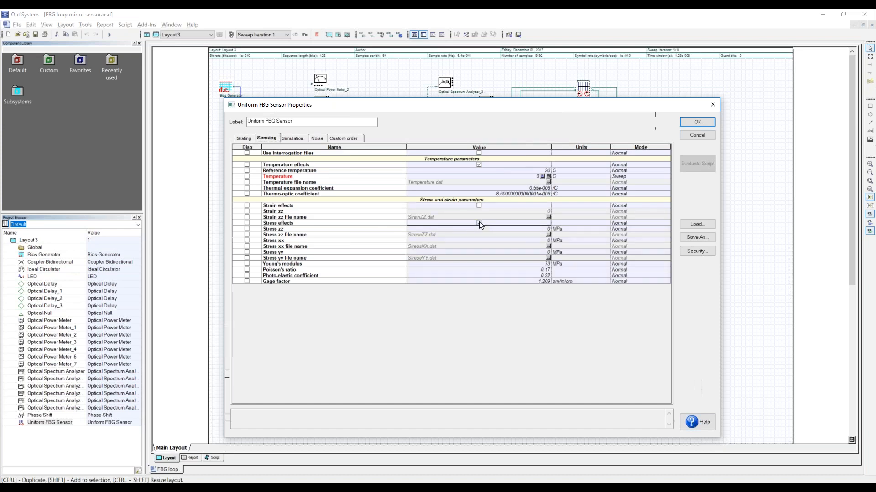
pyautogui.click(478, 205)
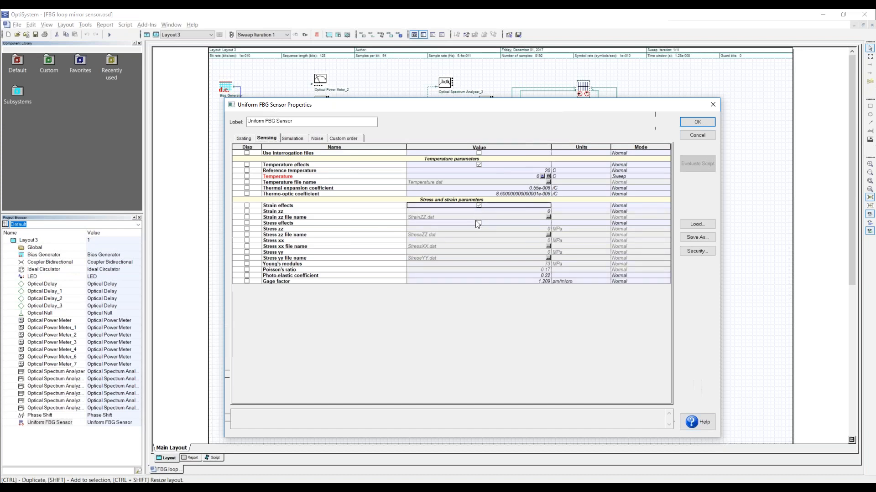
pyautogui.click(479, 223)
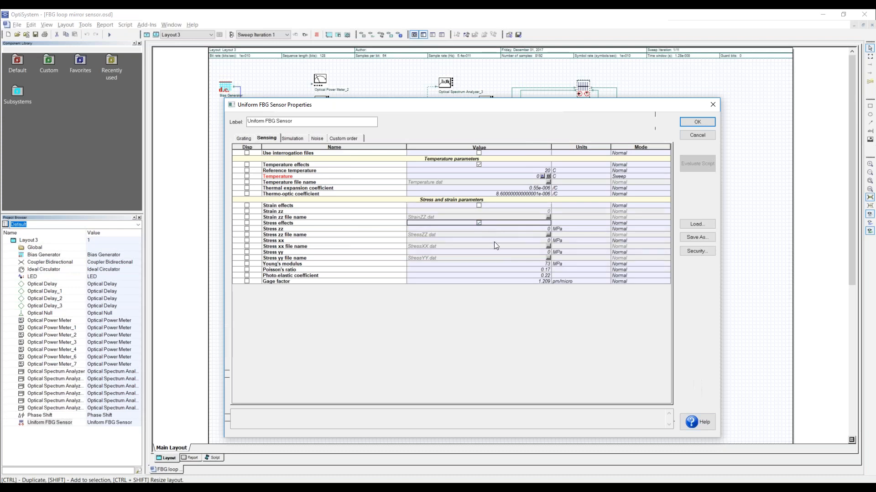
pyautogui.click(478, 165)
# - Enable Use interrogation files and browse for the temperature data file, closing the file browser without choosing one
pyautogui.click(479, 154)
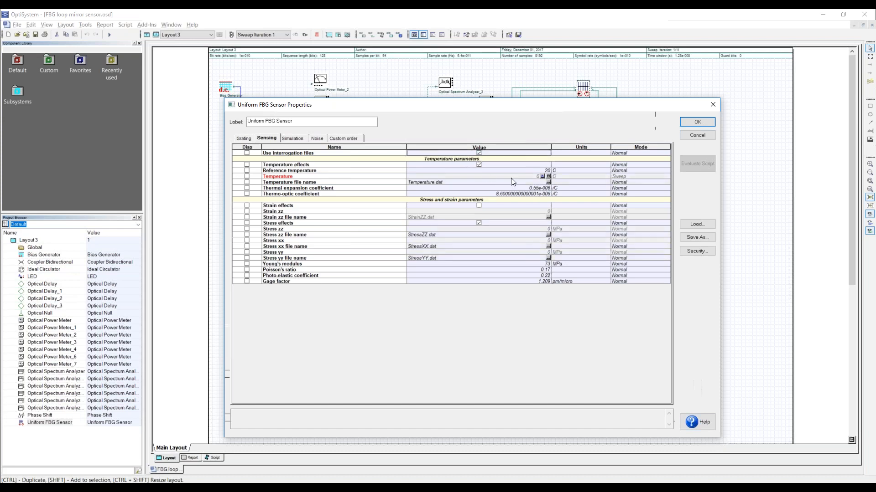
pyautogui.click(548, 183)
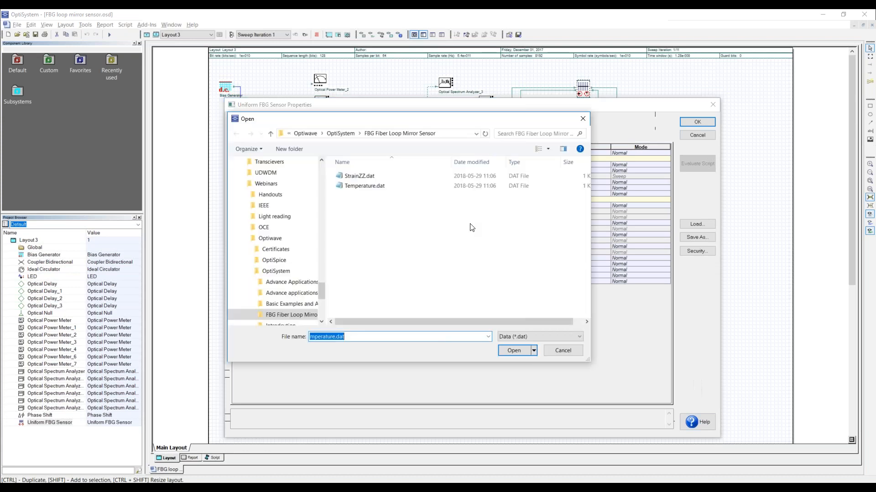
pyautogui.click(582, 120)
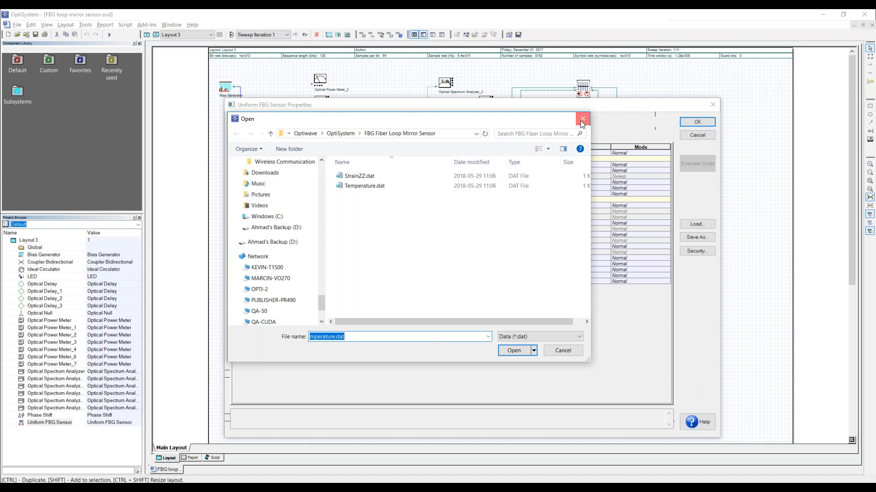
pyautogui.click(583, 121)
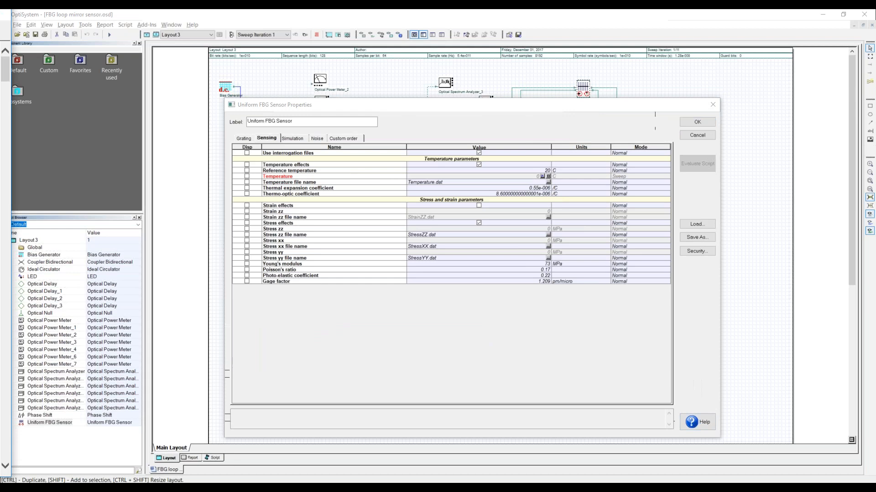
# - Read through the Uniform FBG sensor help page, from ports and parameters to the sensing effect theory and references, and close it
pyautogui.moveTo(1, 13); pyautogui.dragTo(314, 46)
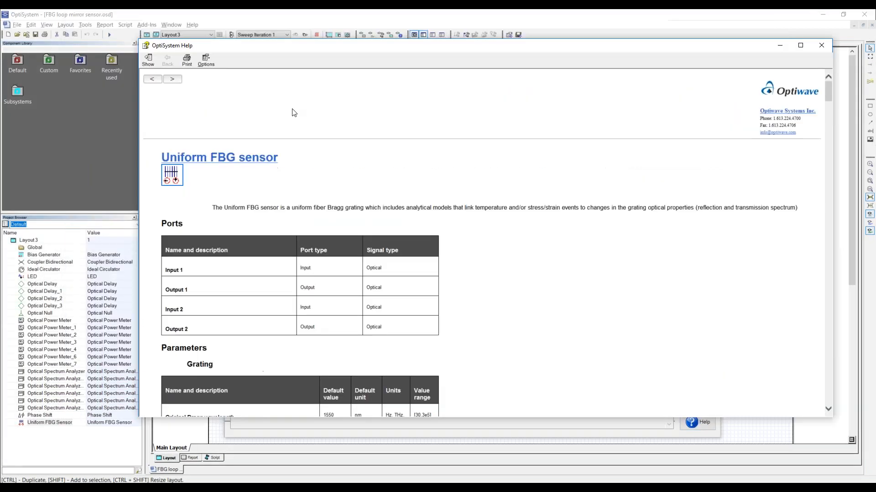
pyautogui.scroll(-20, 540, 228)
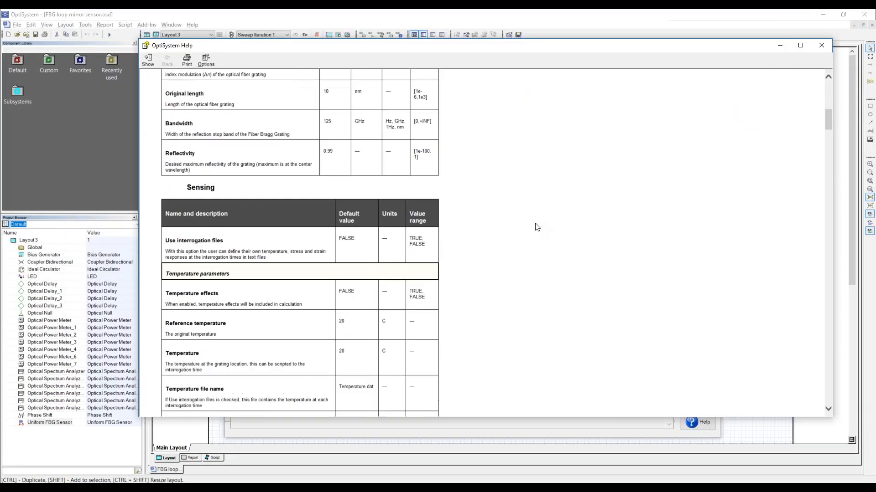
pyautogui.scroll(-20, 543, 233)
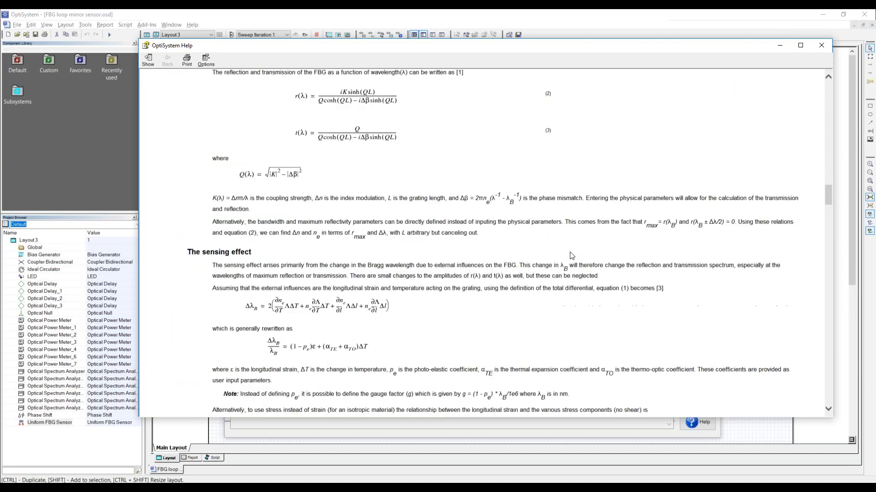
pyautogui.scroll(-20, 570, 266)
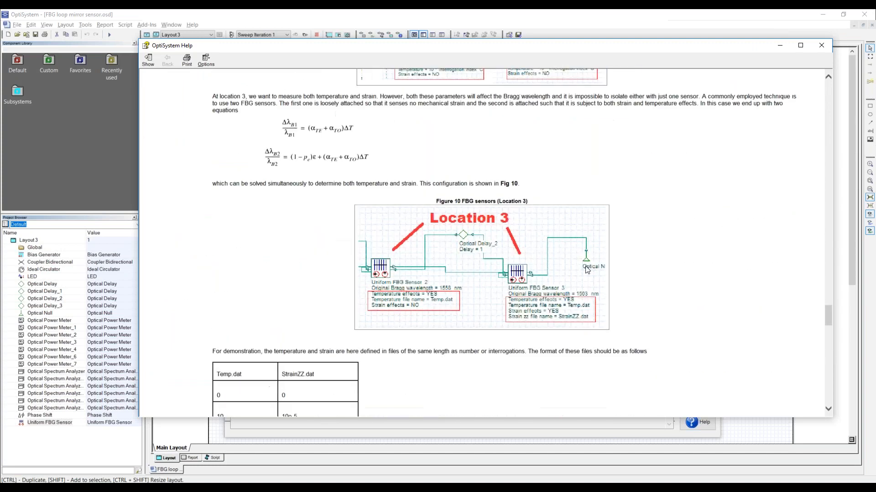
pyautogui.scroll(-15, 601, 280)
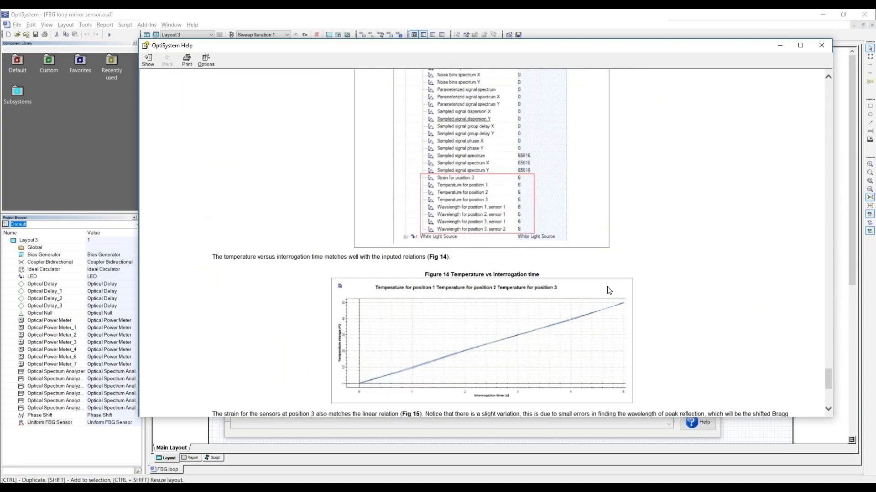
pyautogui.click(816, 44)
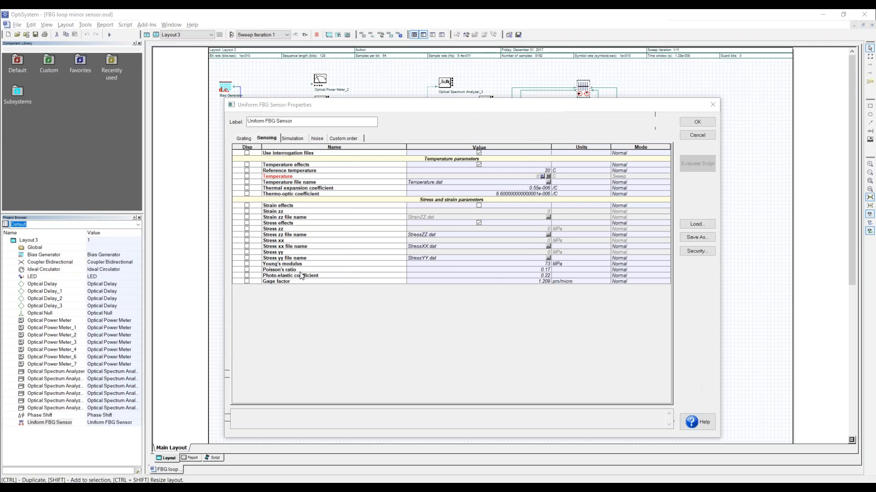
# - Review the FBG sensor's simulation and noise parameters and cancel its properties without saving changes
pyautogui.click(293, 139)
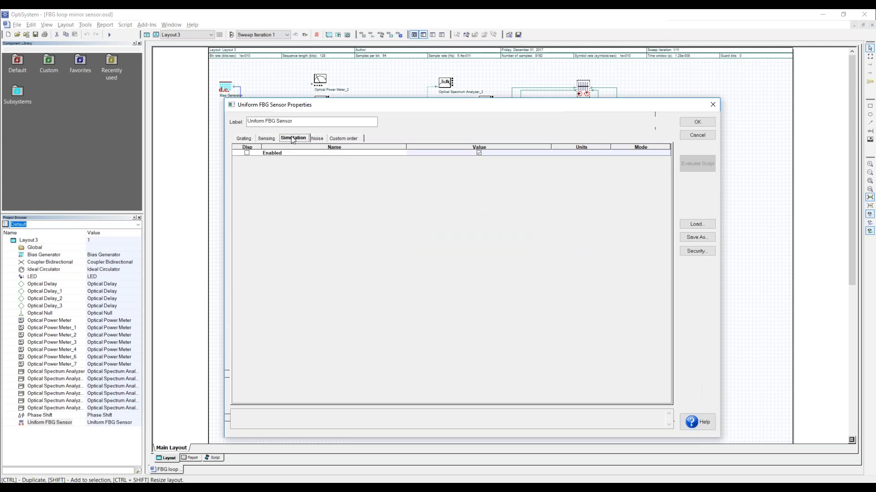
pyautogui.click(318, 139)
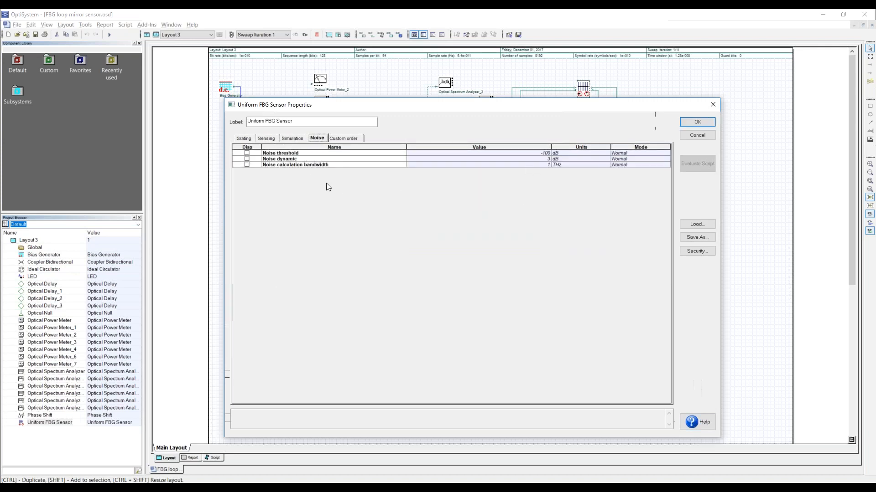
pyautogui.click(697, 135)
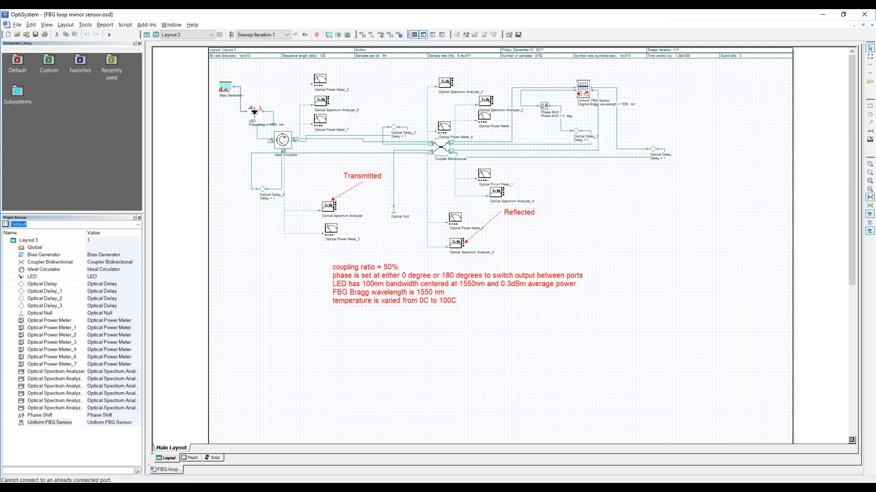
# - Open the Phase Shift properties, examine the phase shift value and its available modes, and cancel without changes
pyautogui.doubleClick(545, 106)
pyautogui.moveTo(469, 142); pyautogui.dragTo(407, 141)
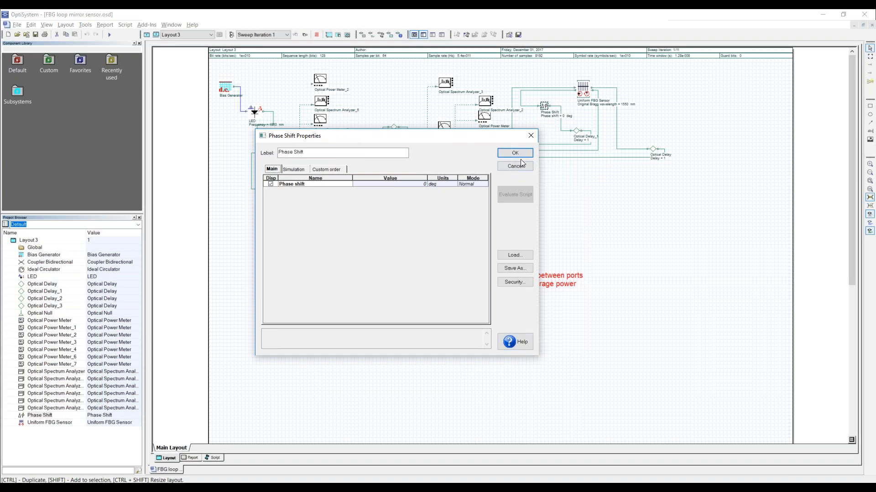
pyautogui.click(417, 184)
pyautogui.click(471, 186)
pyautogui.click(472, 185)
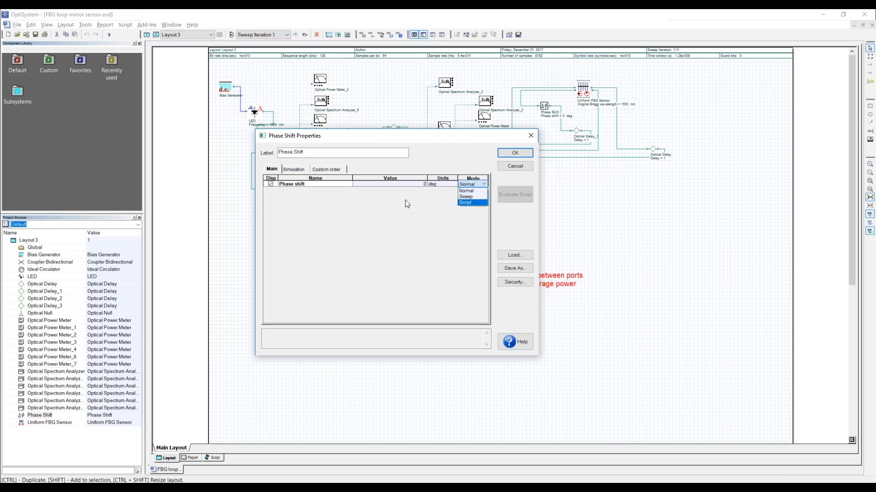
pyautogui.click(521, 170)
pyautogui.click(521, 167)
# - Open the bidirectional coupler's properties again to check the coupling ratio setting and its sweep mode, and cancel
pyautogui.doubleClick(441, 148)
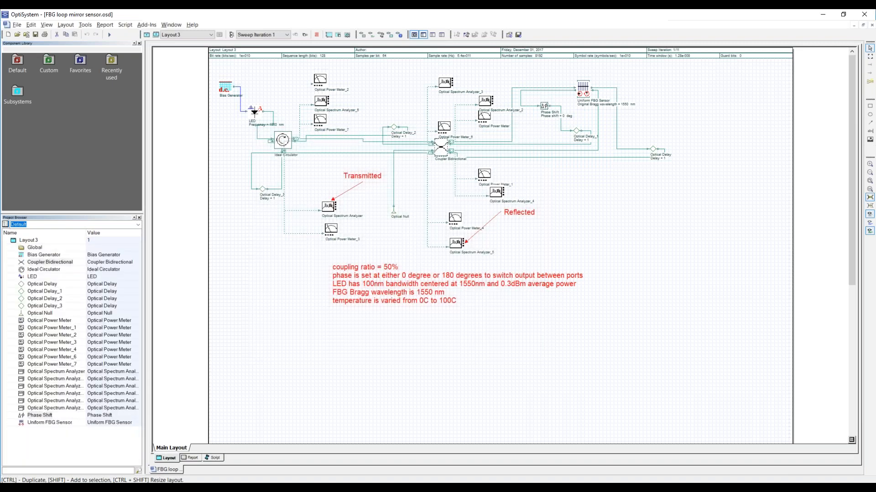
pyautogui.click(506, 204)
pyautogui.click(513, 218)
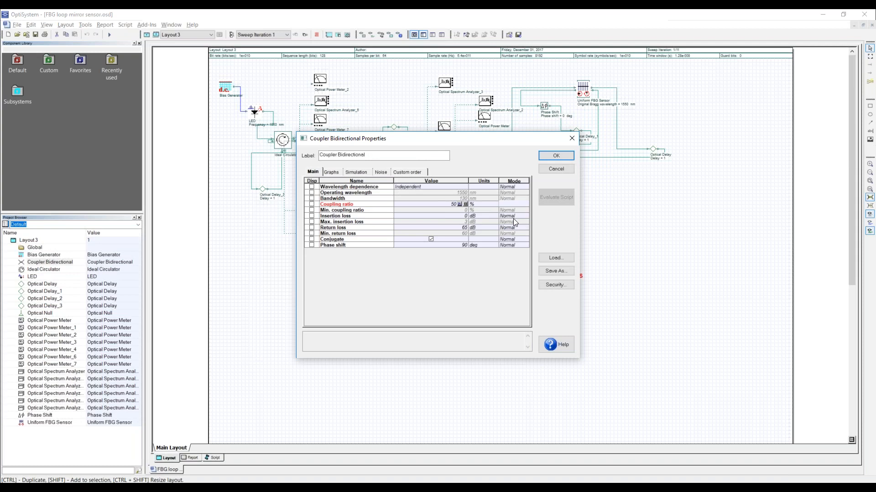
pyautogui.click(449, 205)
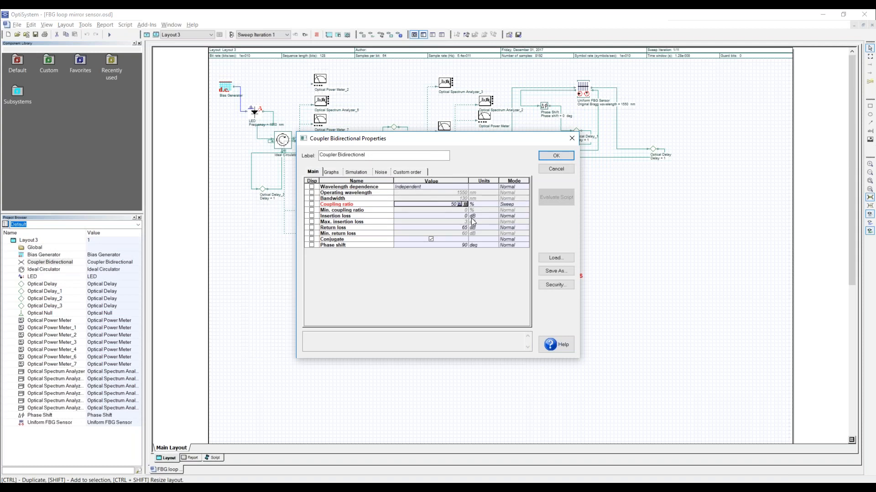
pyautogui.click(551, 168)
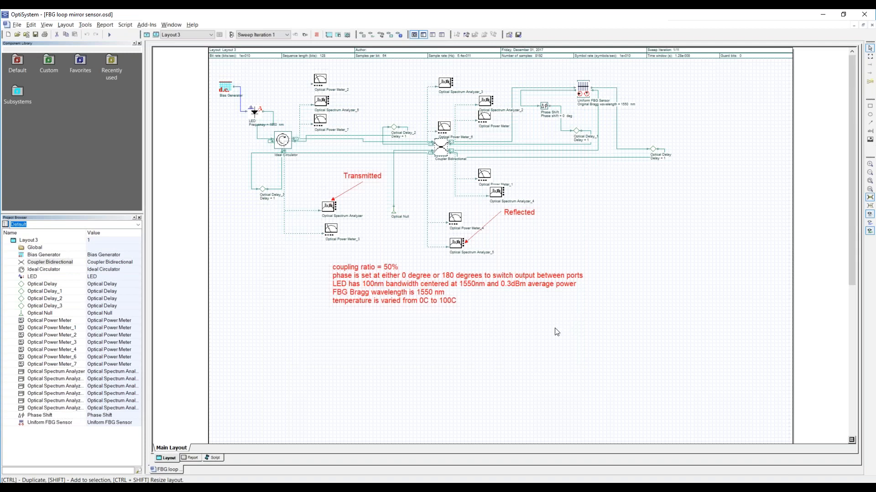
# - Calculate the whole FBG loop mirror sensor project and close the calculation window
pyautogui.click(108, 35)
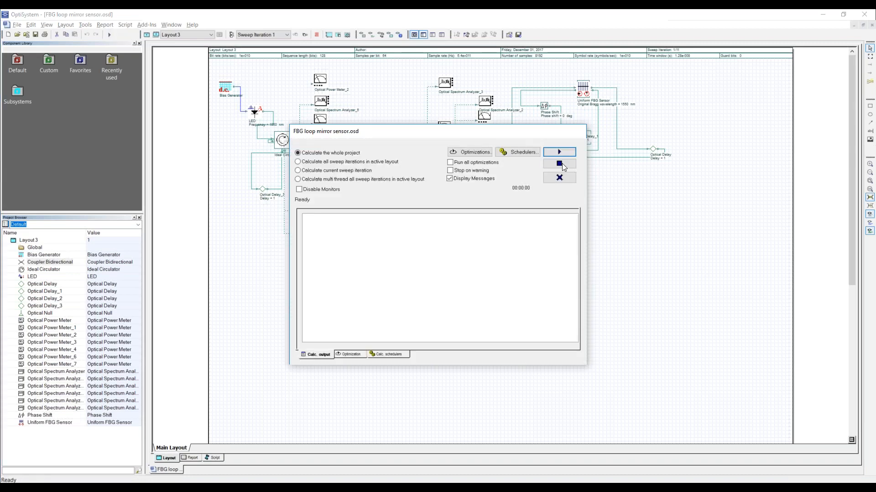
pyautogui.click(559, 153)
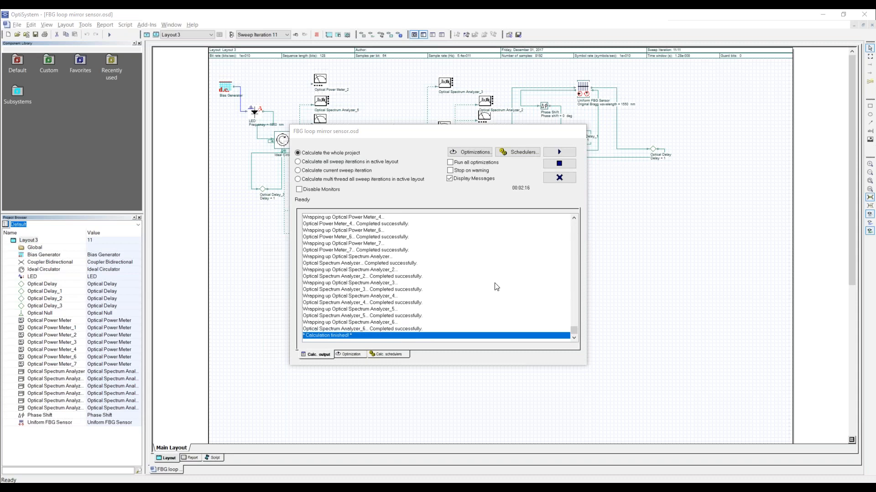
pyautogui.click(570, 178)
# - Display the reflected spectrum on Optical Spectrum Analyzer_5 and move its window clear of the sweep iteration controls
pyautogui.doubleClick(456, 243)
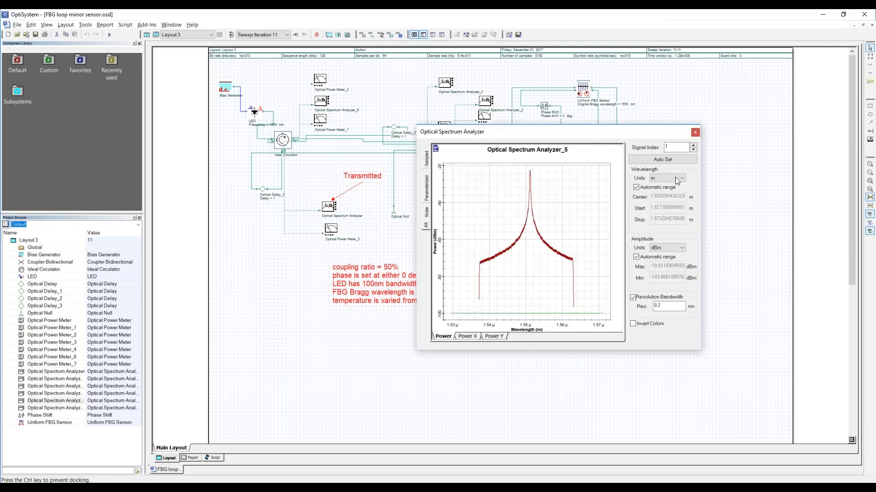
pyautogui.moveTo(472, 146); pyautogui.dragTo(382, 171)
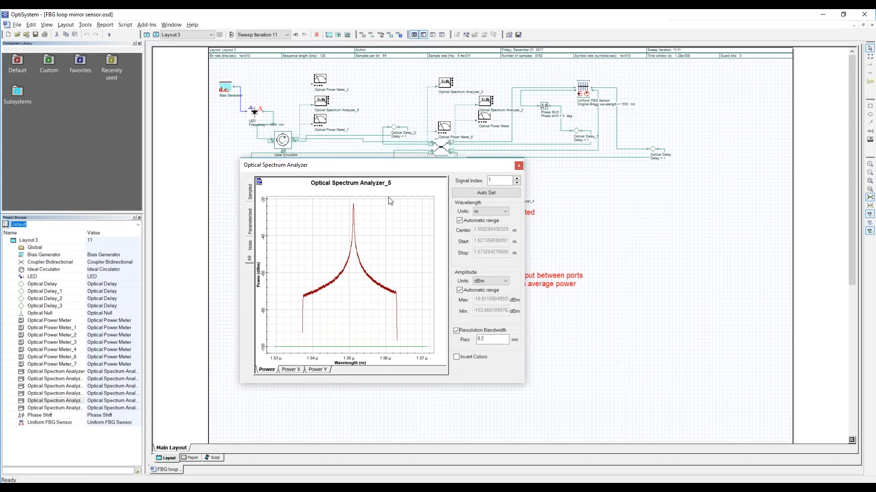
pyautogui.moveTo(291, 173); pyautogui.dragTo(205, 175)
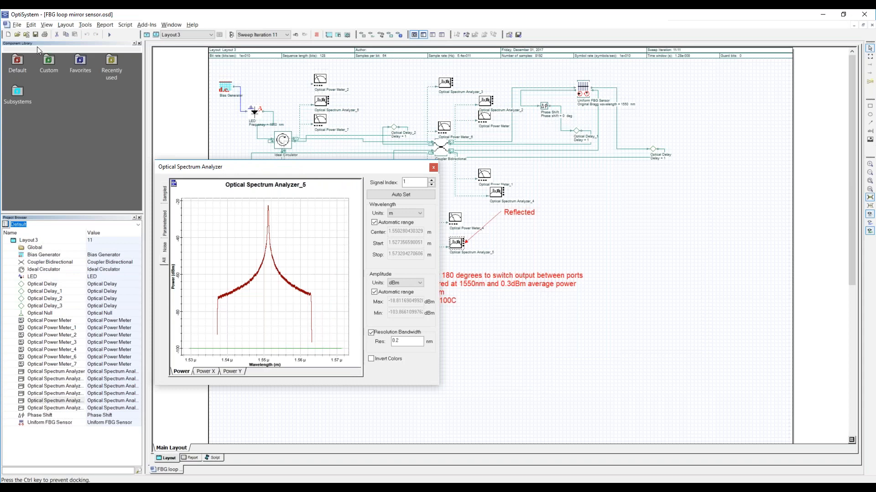
pyautogui.moveTo(23, 28); pyautogui.dragTo(17, 45)
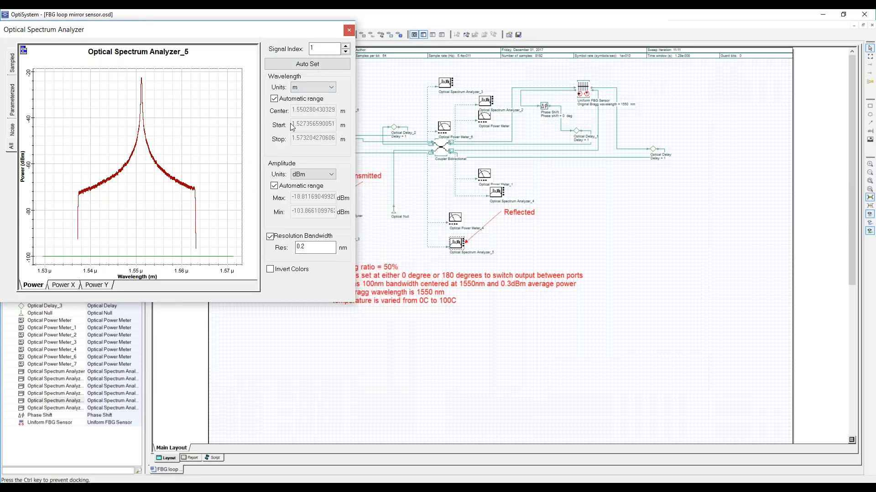
pyautogui.moveTo(293, 35); pyautogui.dragTo(292, 130)
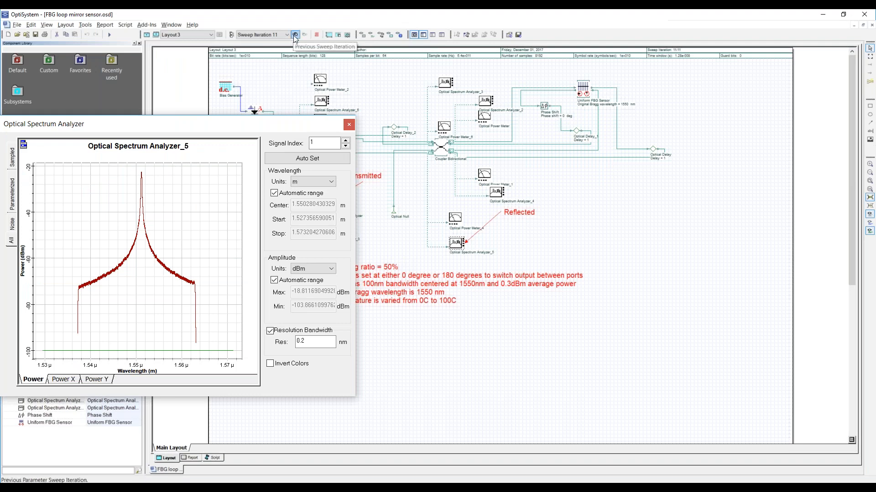
# - Check the temperature sweep values assigned to the Uniform FBG Sensor and cancel out of its properties without changes
pyautogui.doubleClick(582, 95)
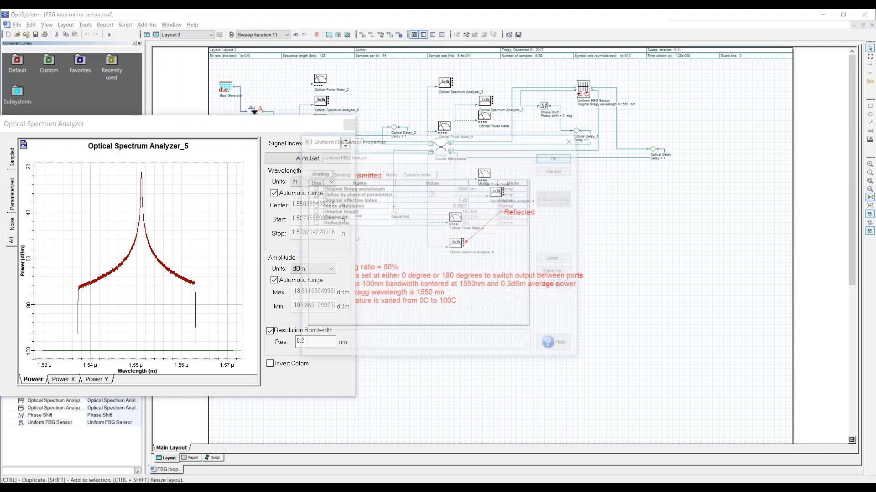
pyautogui.click(345, 175)
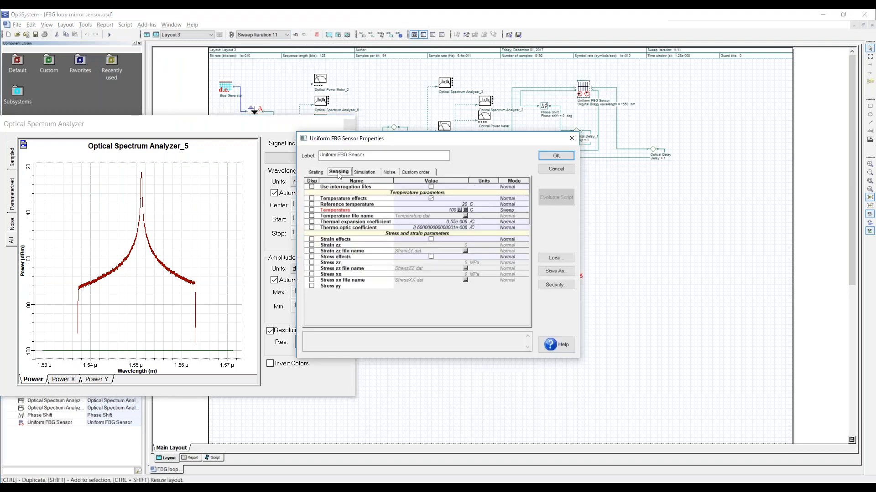
pyautogui.click(466, 210)
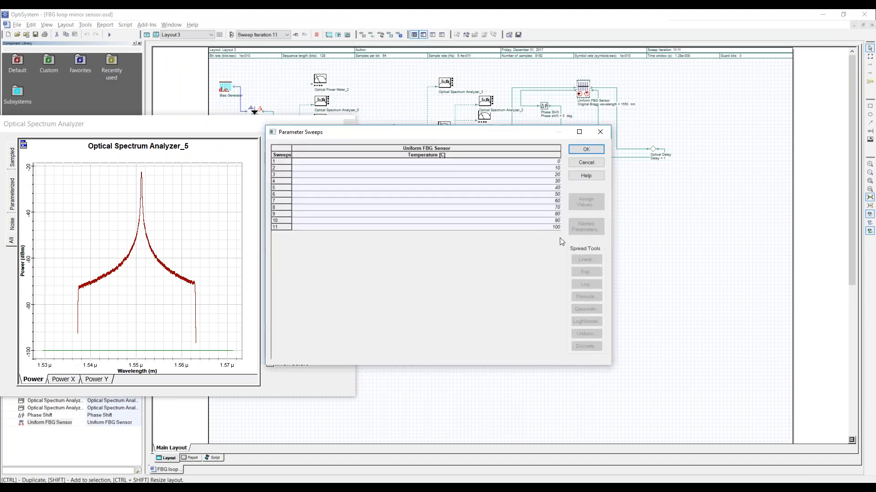
pyautogui.click(587, 160)
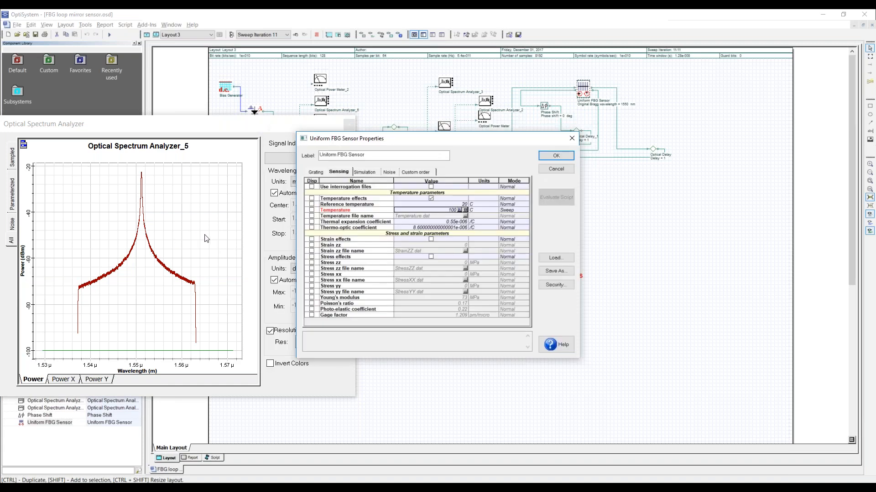
pyautogui.click(542, 168)
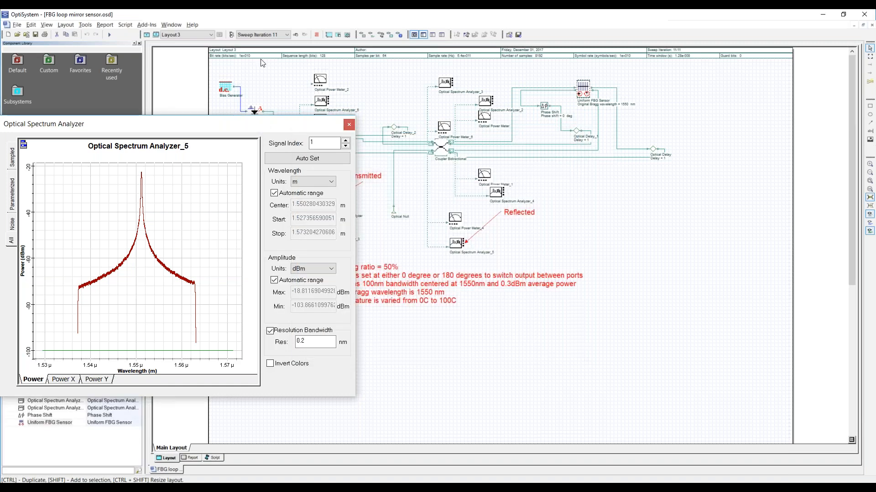
# - Step the sweep back to iteration 1 to compare the reflected spectra on Optical Spectrum Analyzer_5, and close its window
pyautogui.click(295, 35)
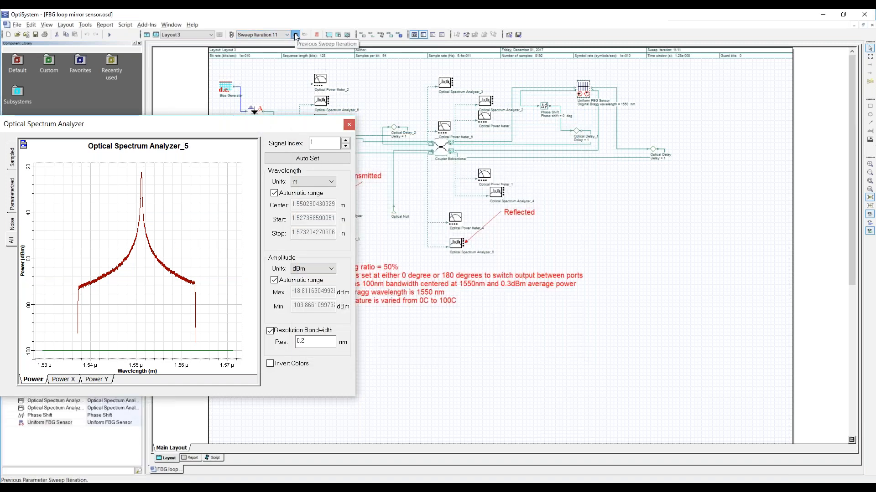
pyautogui.click(295, 34)
pyautogui.click(295, 35)
pyautogui.click(295, 34)
pyautogui.click(295, 35)
pyautogui.click(295, 34)
pyautogui.press('Up')
pyautogui.press('Up')
pyautogui.press('Up')
pyautogui.press('Up')
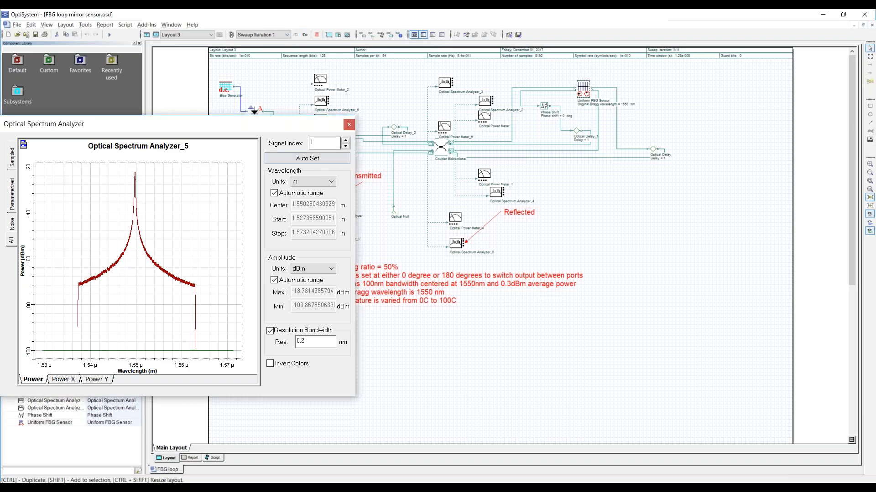
pyautogui.click(349, 124)
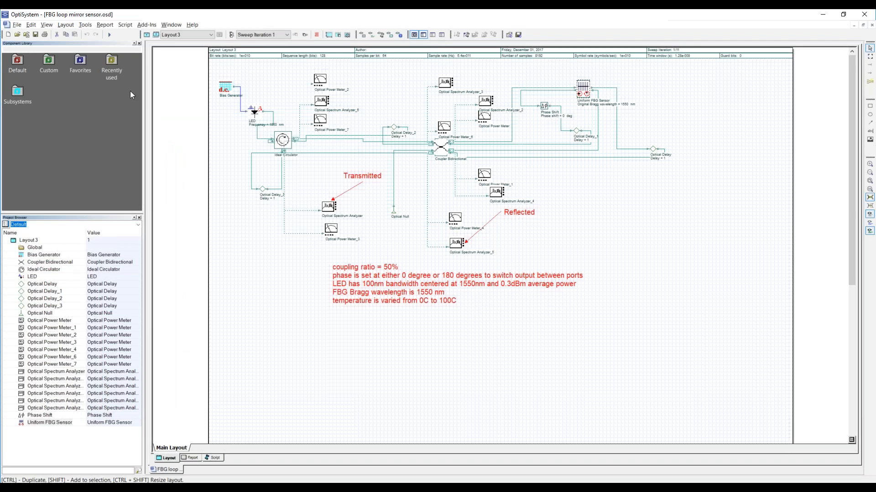
# - Open the project FBGSensor_Standard_4_Gratings.osd from the FBG Fiber Loop Mirror Sensor folder
pyautogui.click(17, 35)
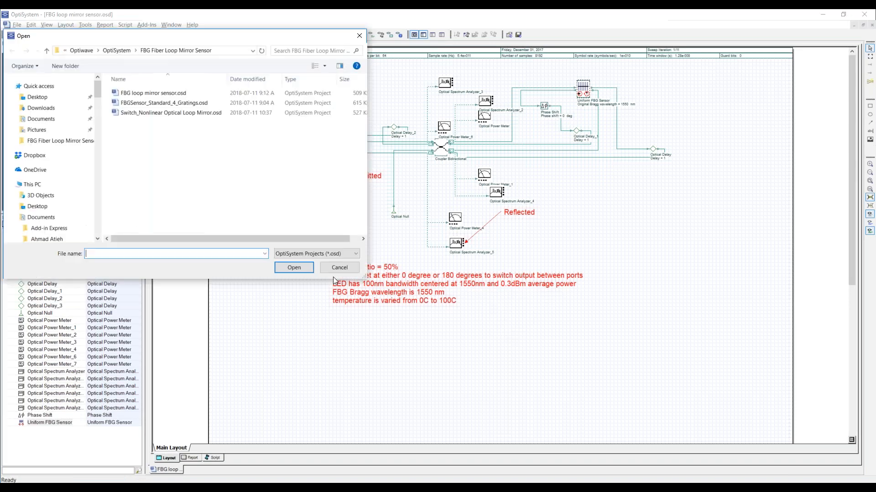
pyautogui.click(171, 103)
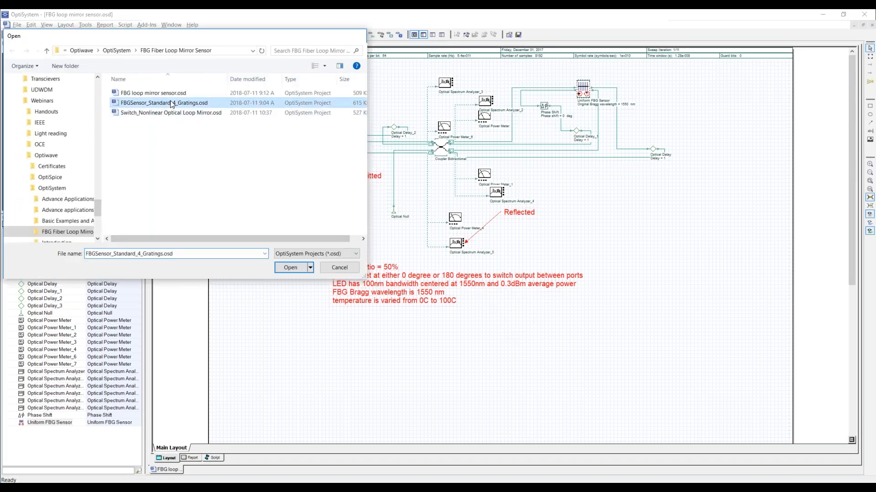
pyautogui.doubleClick(171, 103)
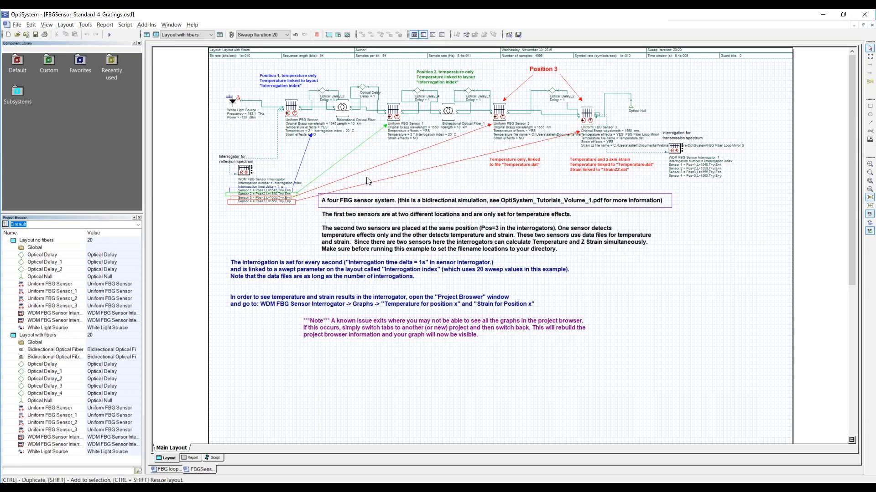
# - Review the sensing parameters of Uniform FBG Sensor_3 and check its Strain zz file location without choosing another file
pyautogui.doubleClick(588, 116)
pyautogui.click(338, 172)
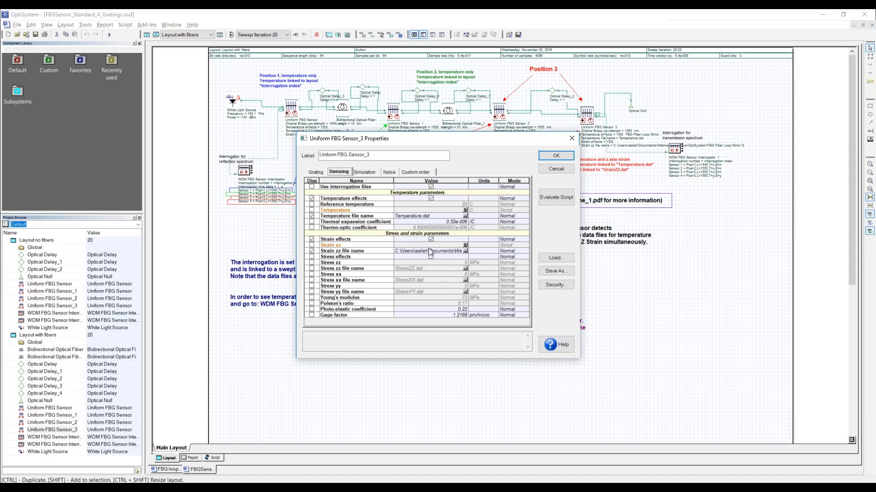
pyautogui.click(465, 251)
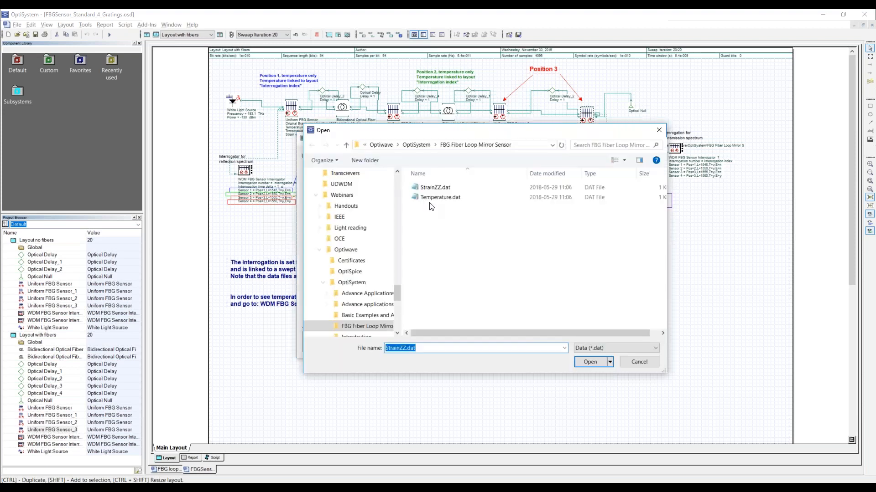
pyautogui.click(659, 130)
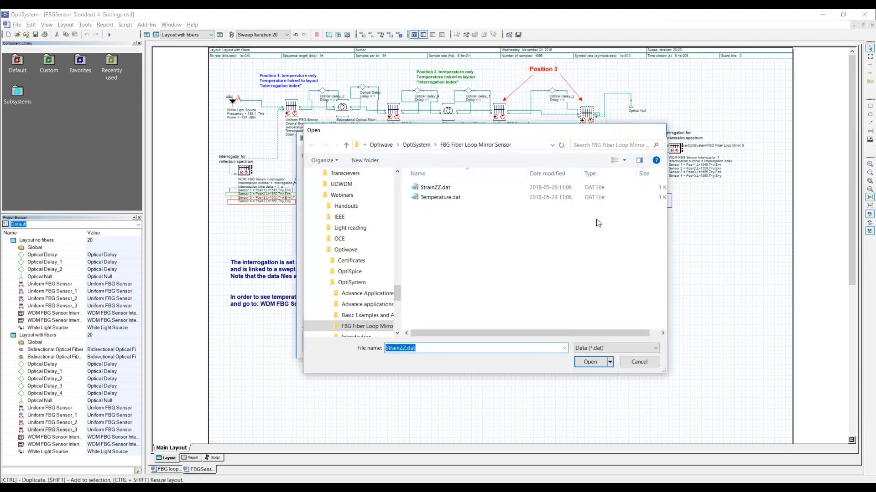
# - Examine the contents of the StrainZZ.dat and Temperature.dat files in Notepad and close them
pyautogui.click(211, 488)
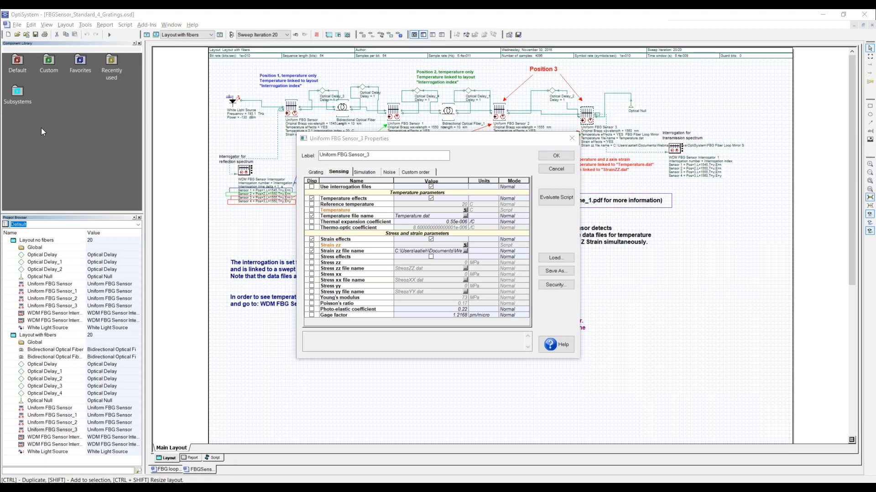
pyautogui.moveTo(0, 38); pyautogui.dragTo(419, 96)
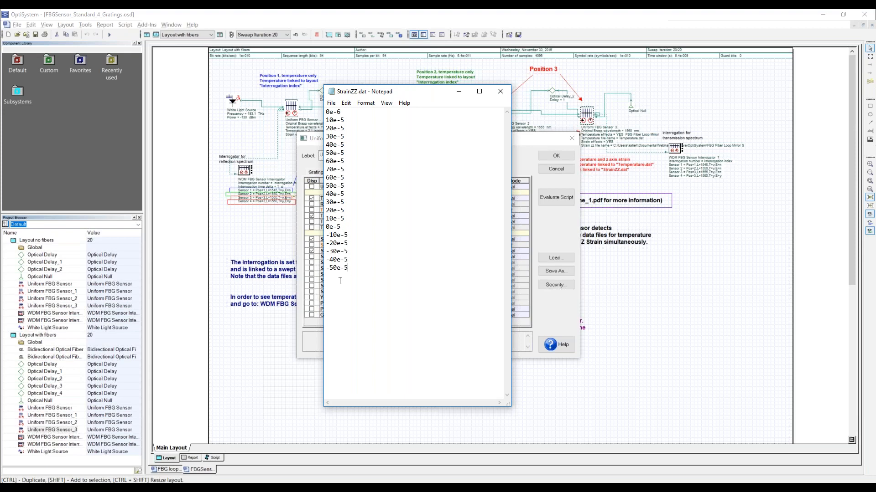
pyautogui.click(500, 91)
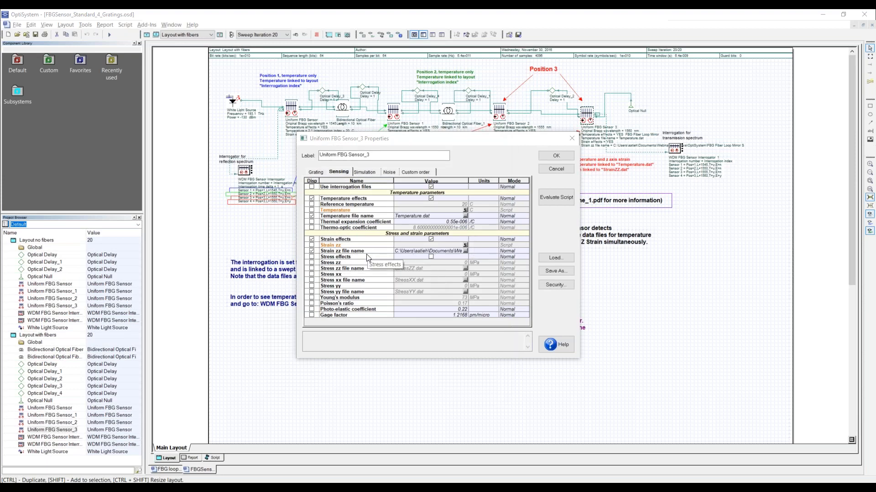
pyautogui.moveTo(168, 469)
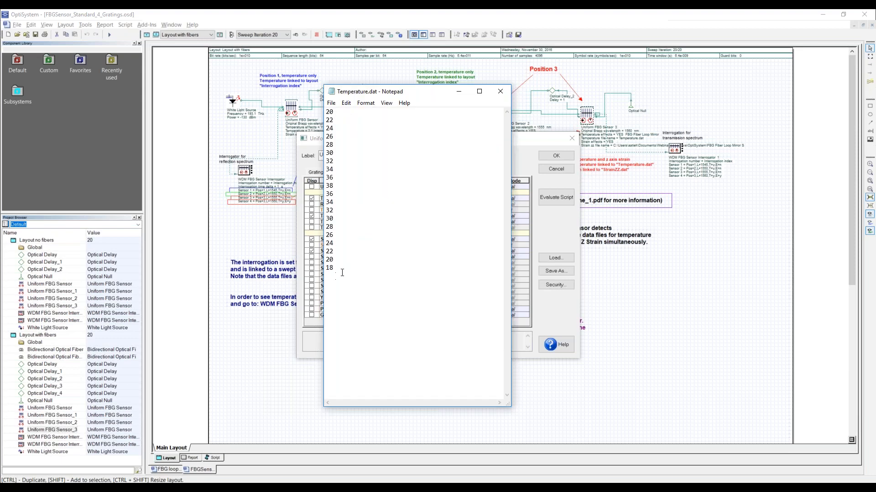
pyautogui.click(499, 95)
pyautogui.click(498, 91)
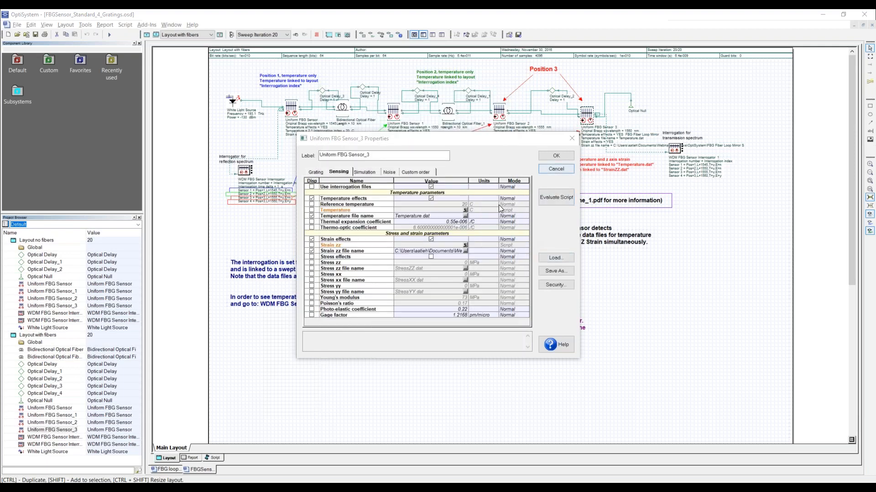
# - Check the grating parameters of Uniform FBG Sensor_3, and briefly open and close the transmission spectrum interrogator's display
pyautogui.click(314, 173)
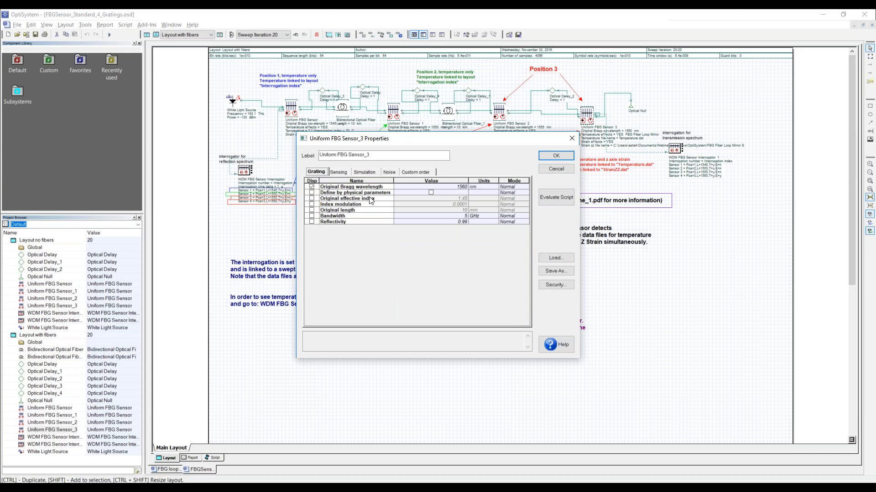
pyautogui.click(573, 139)
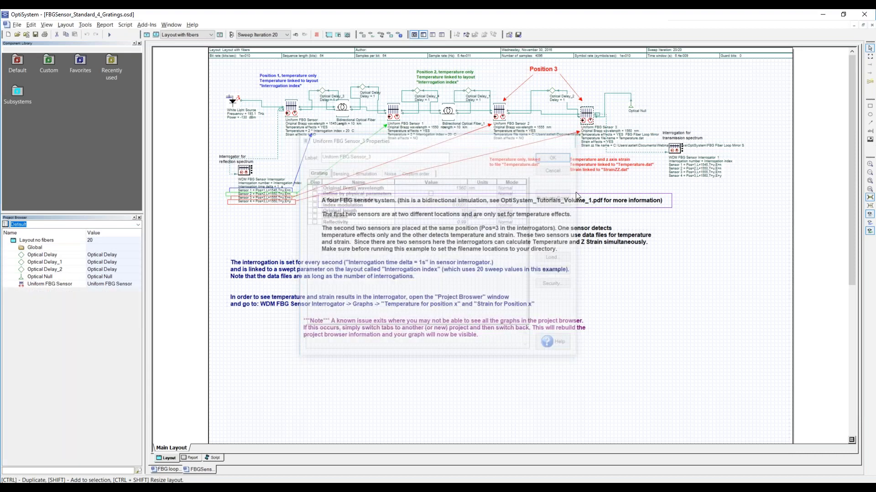
pyautogui.doubleClick(676, 150)
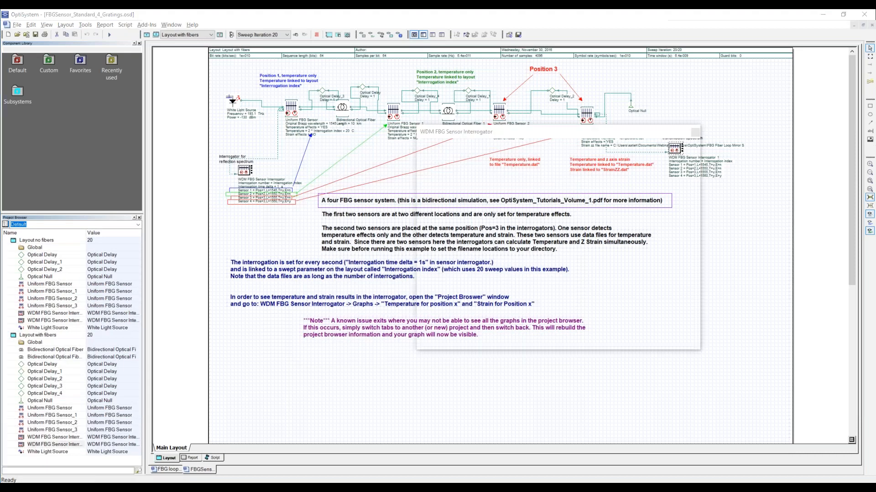
pyautogui.click(695, 132)
# - Check the original Bragg wavelength of each of the four Uniform FBG Sensors, closing every properties dialog without changes
pyautogui.doubleClick(586, 110)
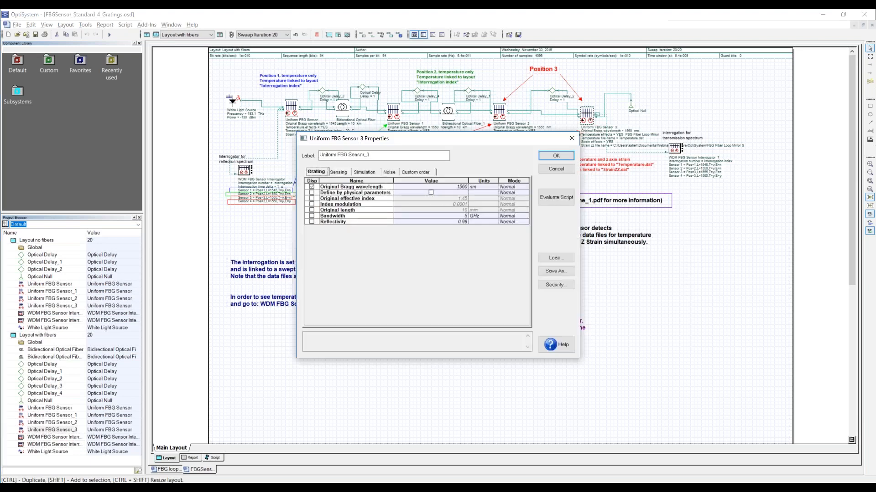
pyautogui.click(572, 138)
pyautogui.click(499, 111)
pyautogui.doubleClick(499, 111)
pyautogui.click(573, 139)
pyautogui.doubleClick(394, 110)
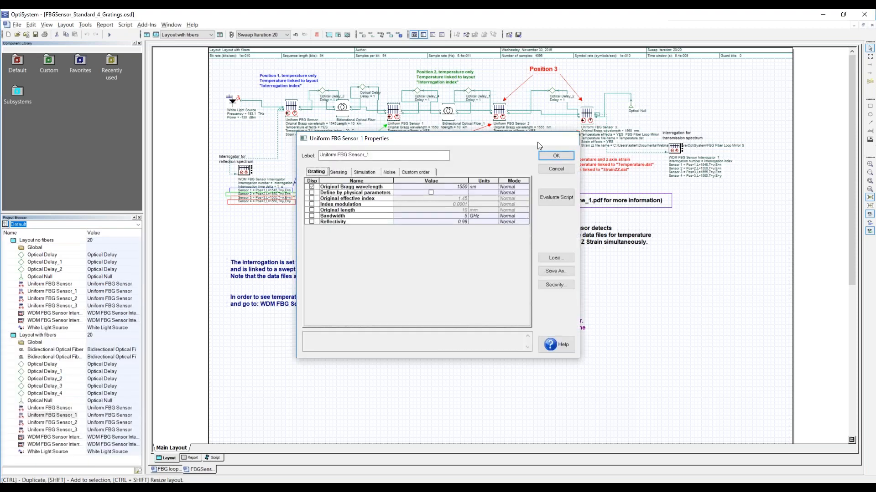
pyautogui.click(573, 139)
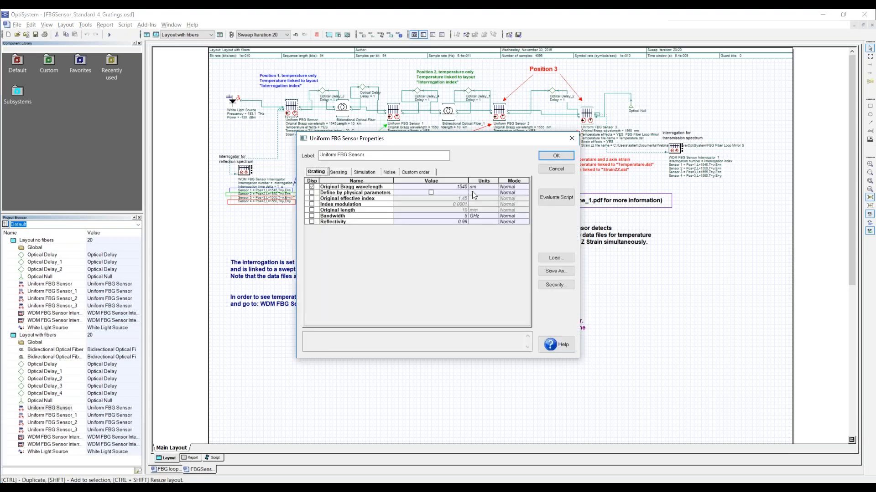
pyautogui.click(571, 139)
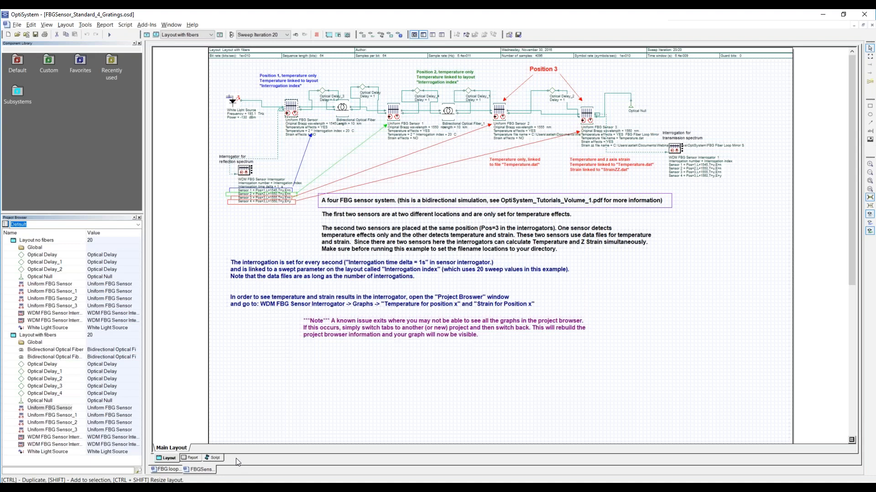
# - Switch to the PowerPoint slide show of FBG Fiber Loop Mirror Sensor Design Basics.pptx
pyautogui.moveTo(234, 487)
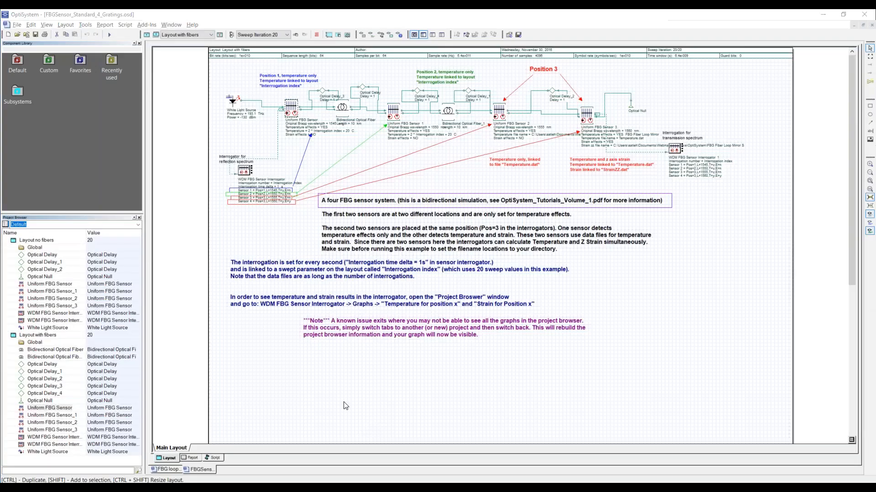
pyautogui.press('super+Tab')
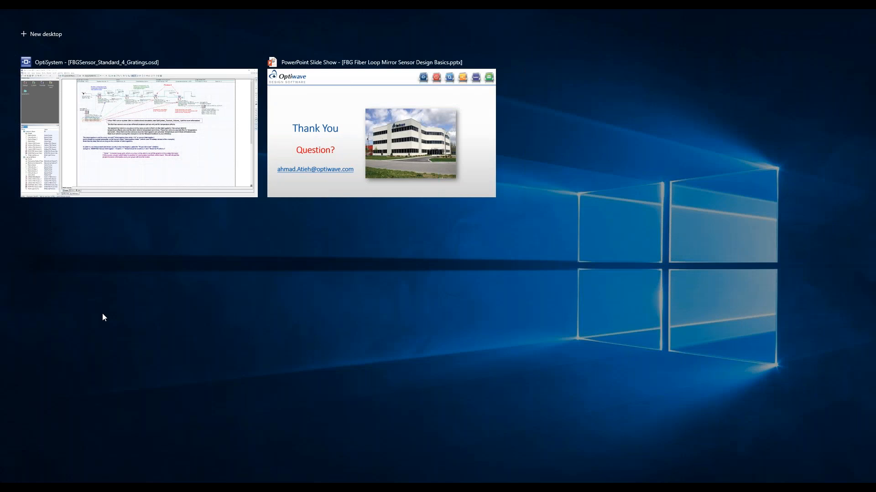
pyautogui.click(102, 314)
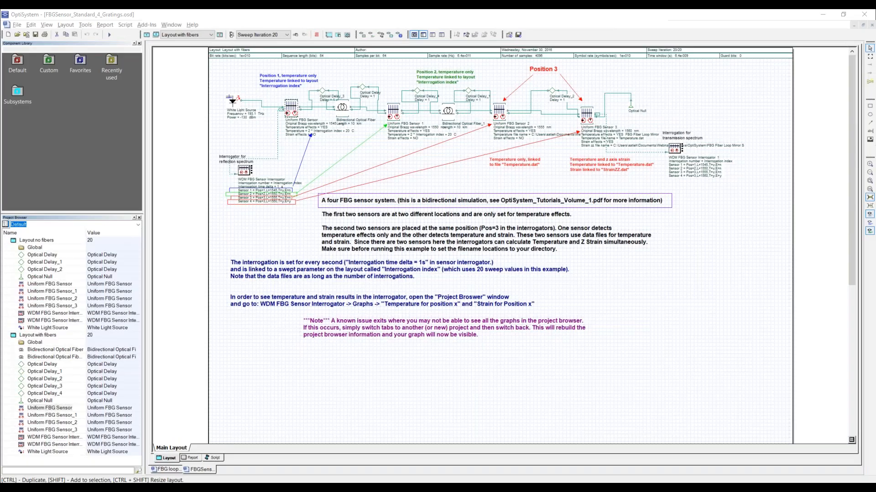
pyautogui.hotkey('alt', 'Tab')
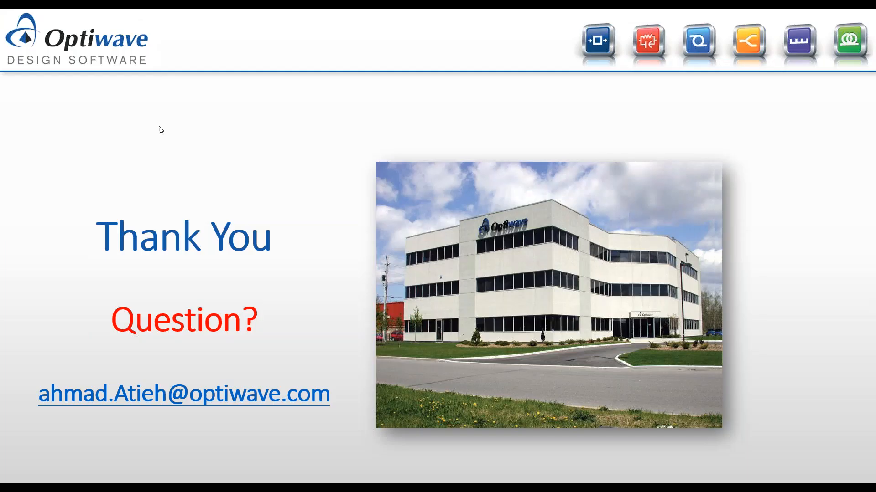
pyautogui.press('Left')
pyautogui.press('Left')
pyautogui.press('Left')
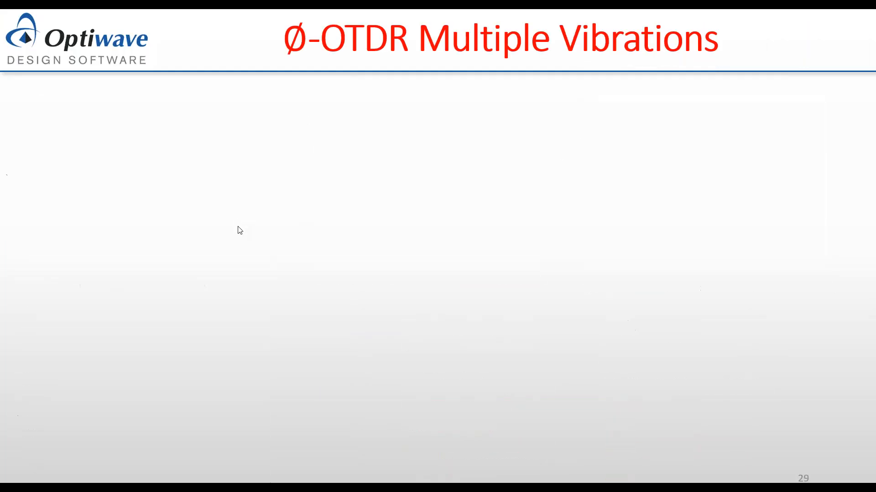
pyautogui.press('Left')
pyautogui.press('Left')
pyautogui.press('Left')
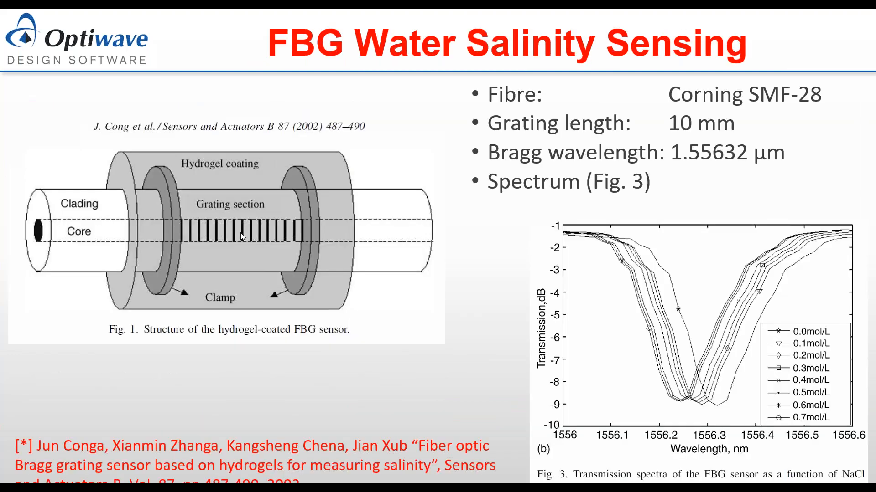
pyautogui.press('Left')
pyautogui.press('Left')
pyautogui.press('Left')
pyautogui.press('Left')
pyautogui.press('Left')
pyautogui.press('Left')
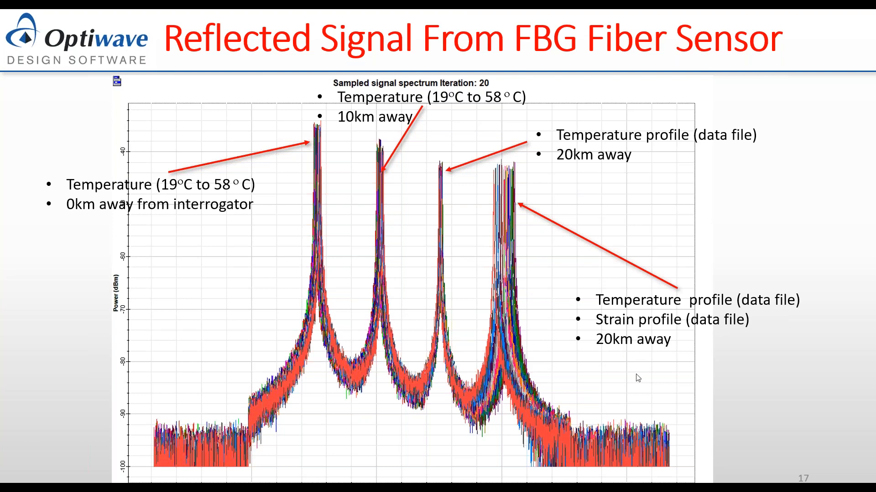
pyautogui.click(653, 348)
pyautogui.click(654, 348)
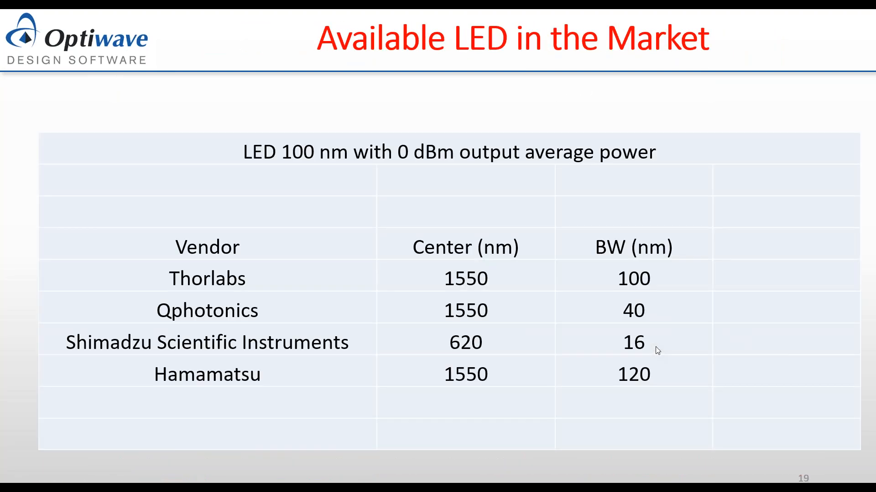
pyautogui.click(649, 350)
pyautogui.click(648, 351)
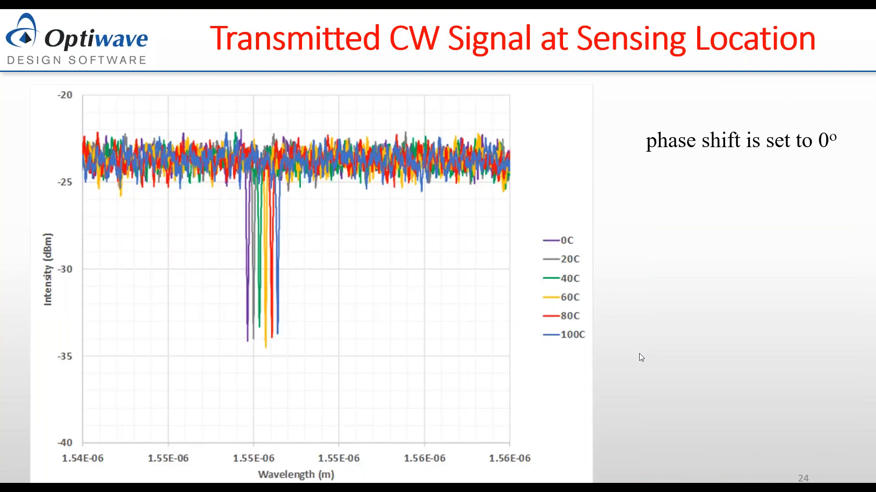
pyautogui.click(638, 354)
pyautogui.click(639, 365)
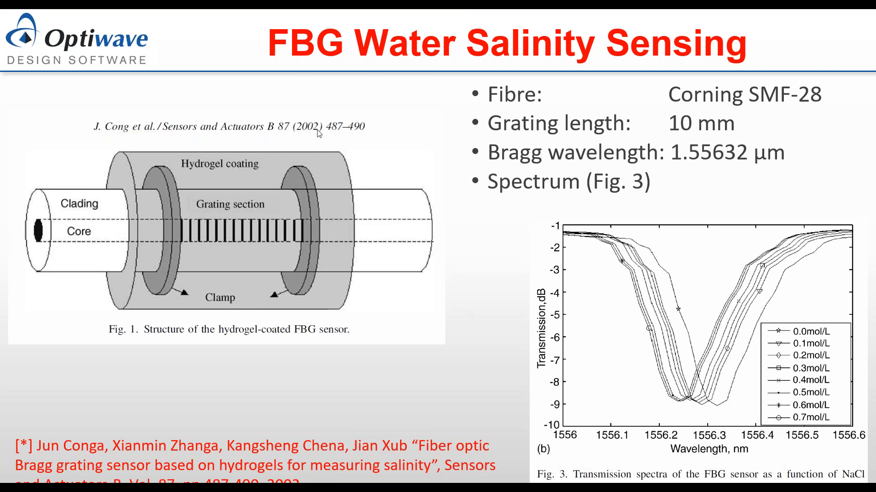
pyautogui.press('Left')
pyautogui.press('Left')
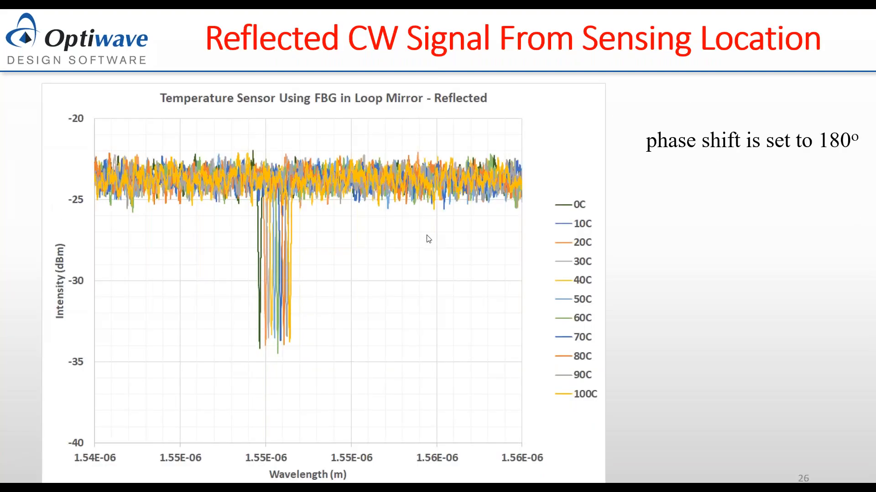
pyautogui.press('Left')
pyautogui.press('Left')
pyautogui.press('Left')
pyautogui.press('Left')
pyautogui.press('Left')
pyautogui.press('Left')
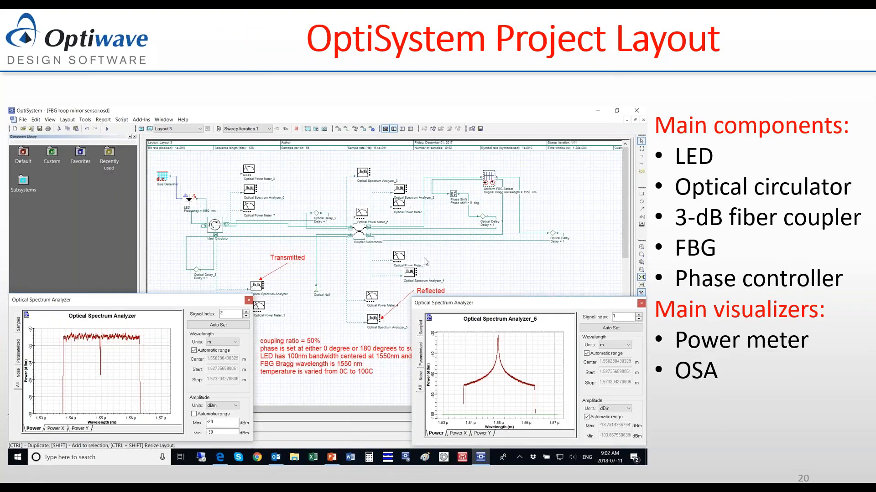
pyautogui.press('Left')
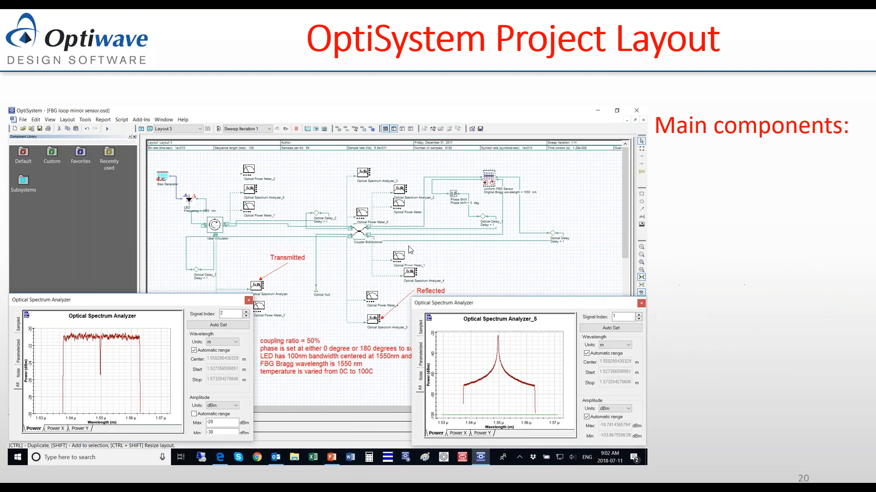